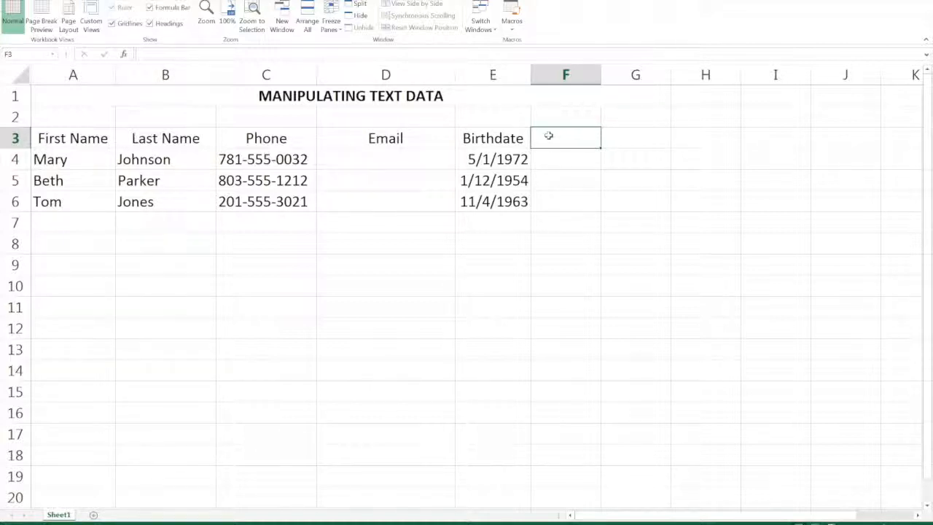
Enter the heading "Full Name" in cell F3.
{"action": "type", "text": "Fu"}
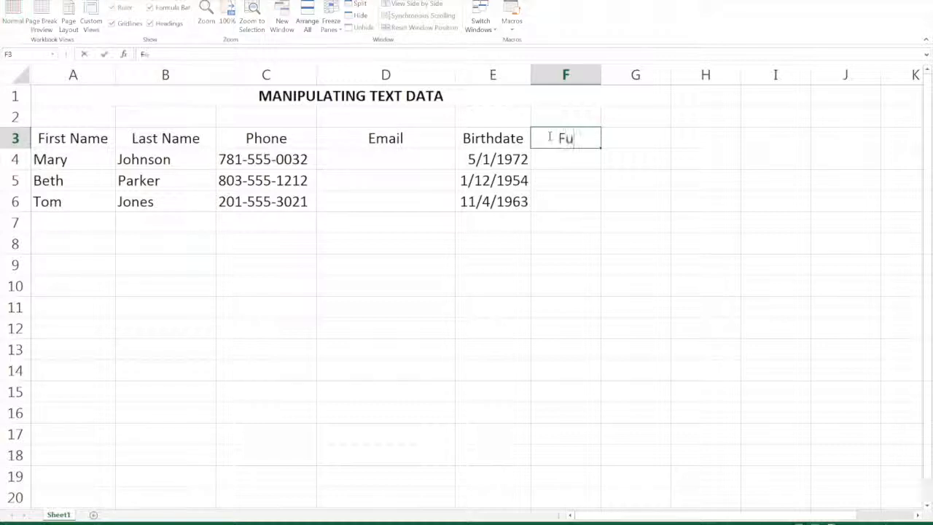
{"action": "type", "text": "ll Name"}
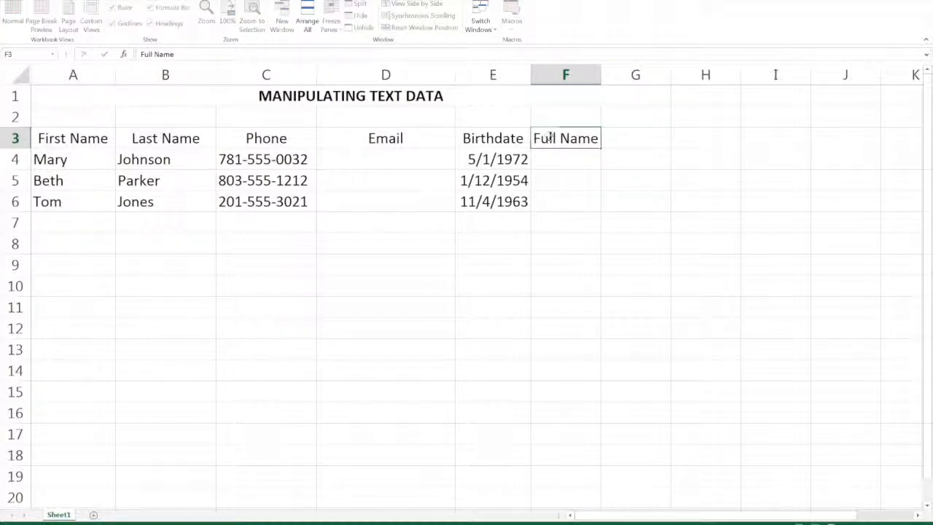
{"action": "key", "text": "Return"}
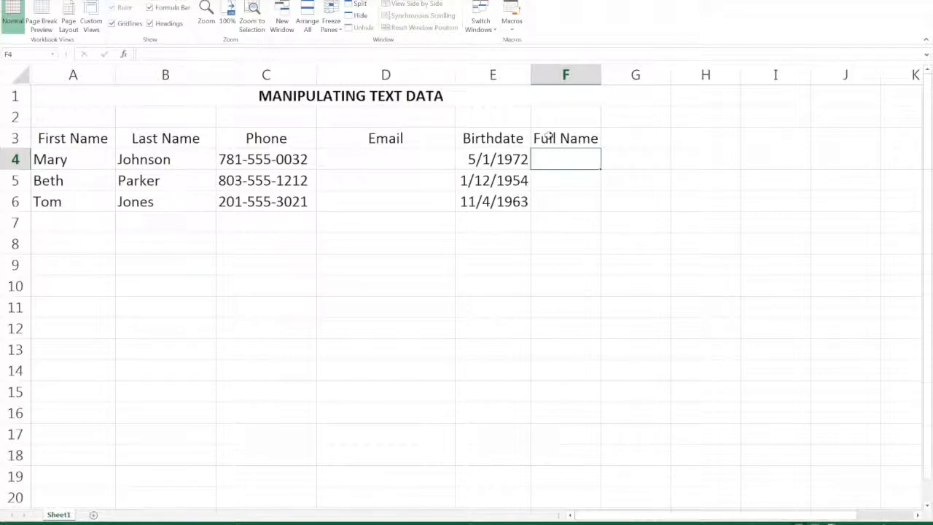
Join the last and first names with a comma and space in F4 using the formula =B4&", "&A4.
{"action": "type", "text": "="}
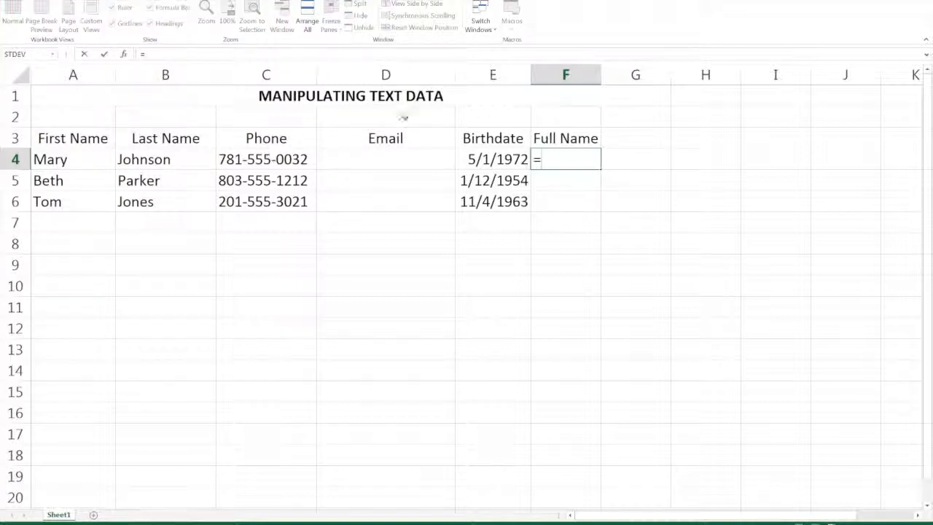
{"action": "left_click", "coordinate": [184, 159]}
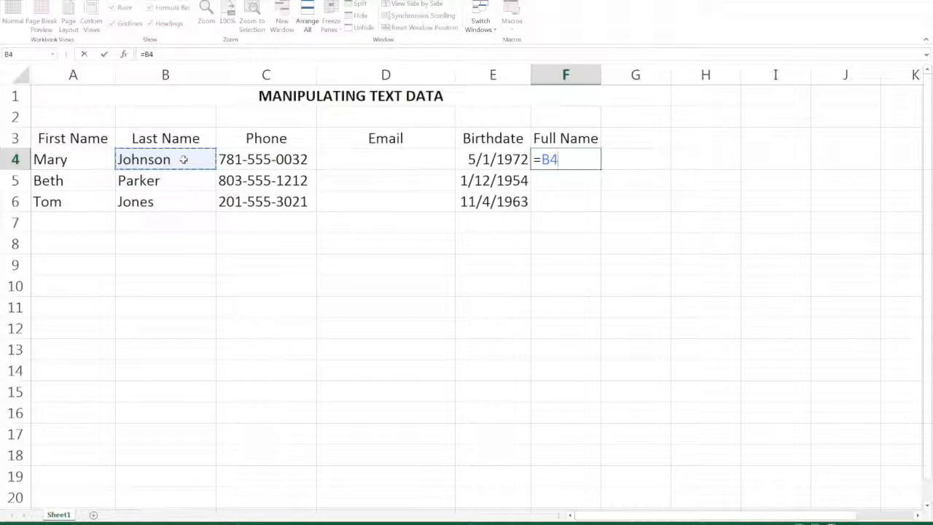
{"action": "type", "text": "&"}
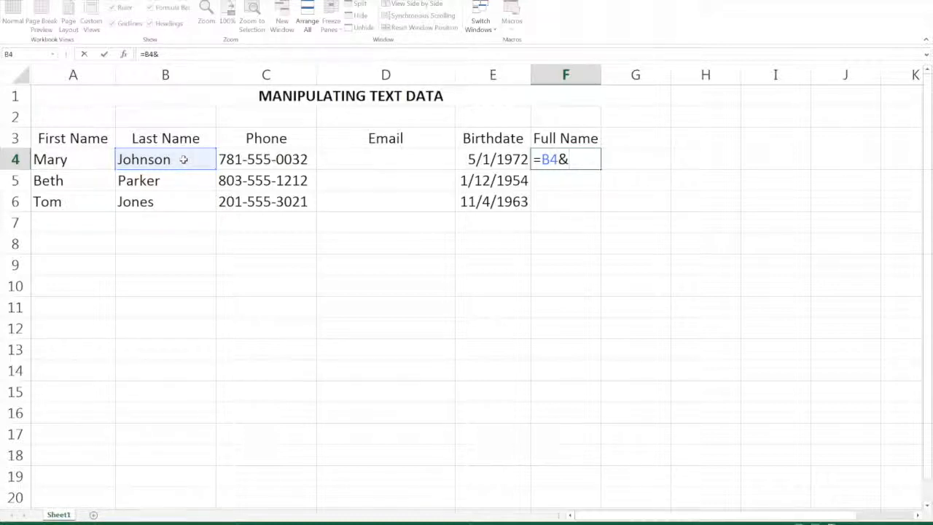
{"action": "type", "text": "\", \""}
{"action": "type", "text": "&"}
{"action": "left_click", "coordinate": [74, 160]}
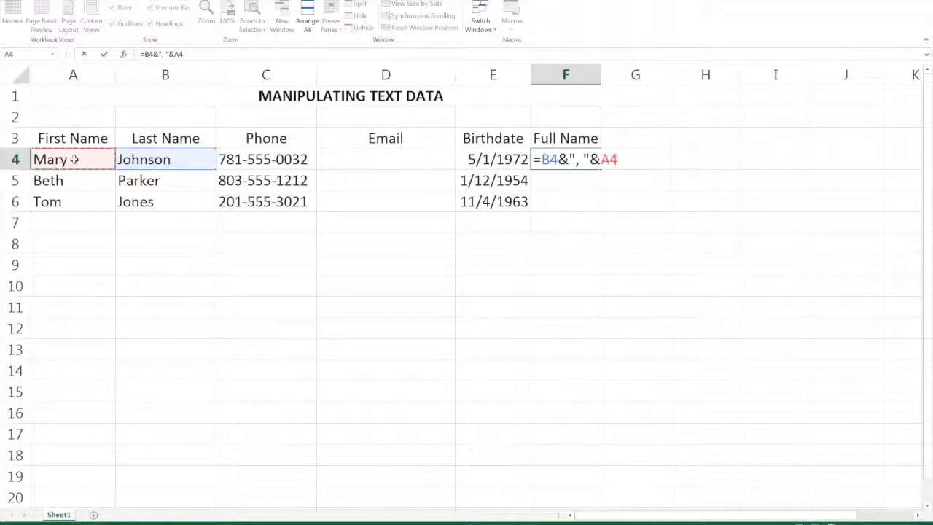
{"action": "key", "text": "Return"}
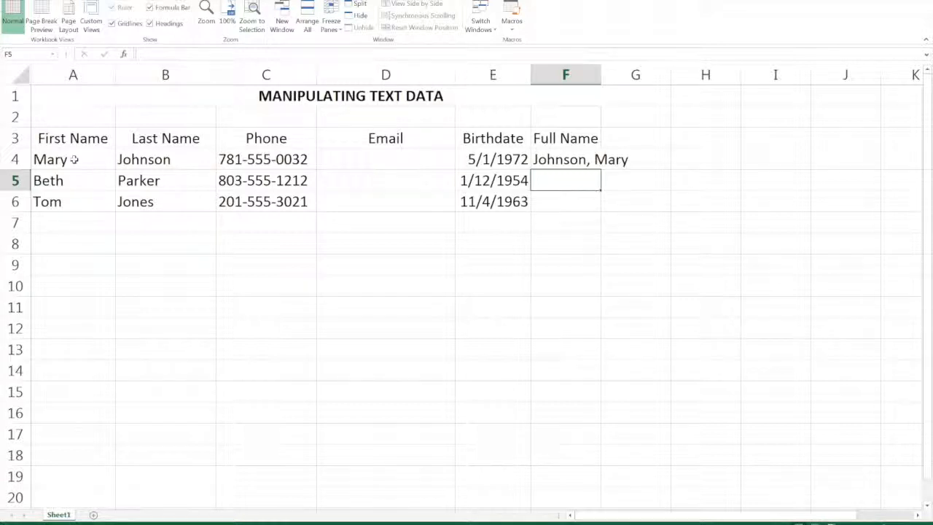
Fill the Full Name formula from F4 down to F6 and widen column F to fit the names.
{"action": "left_click", "coordinate": [555, 160]}
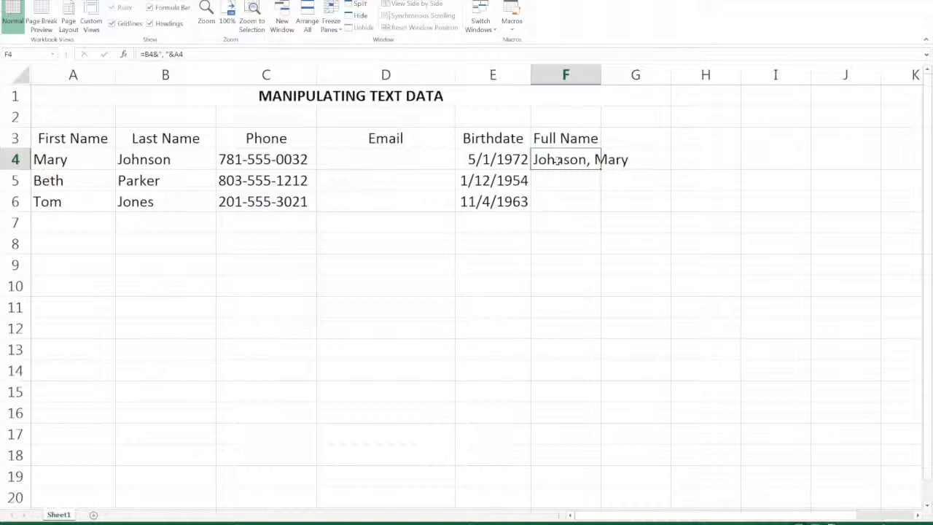
{"action": "double_click", "coordinate": [602, 169]}
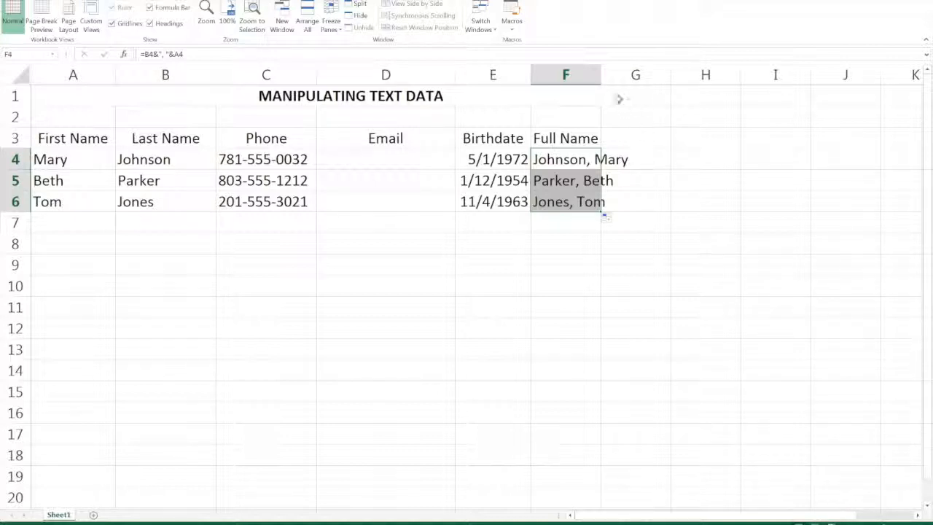
{"action": "left_click_drag", "start_coordinate": [602, 75], "coordinate": [648, 75]}
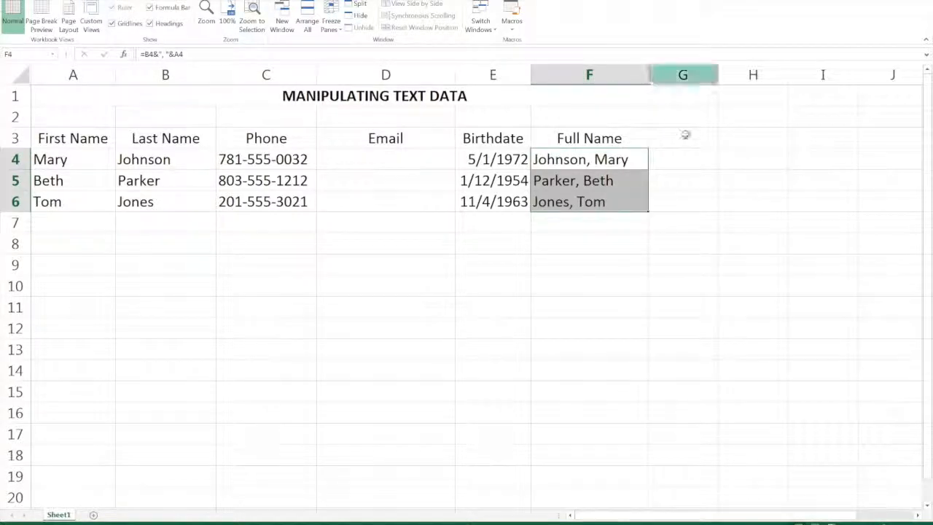
Build the same last-name-first full name in G4 with the formula =CONCATENATE(B4,", ",A4).
{"action": "left_click", "coordinate": [703, 159]}
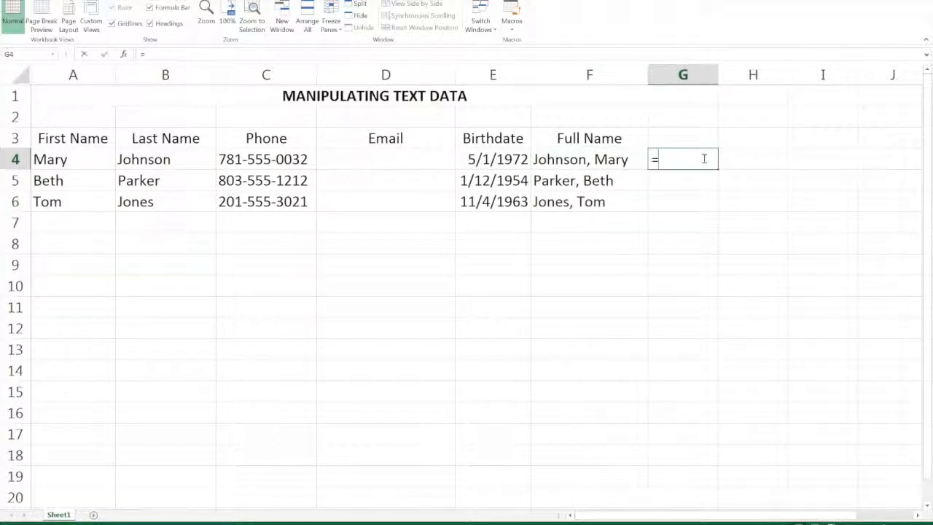
{"action": "type", "text": "="}
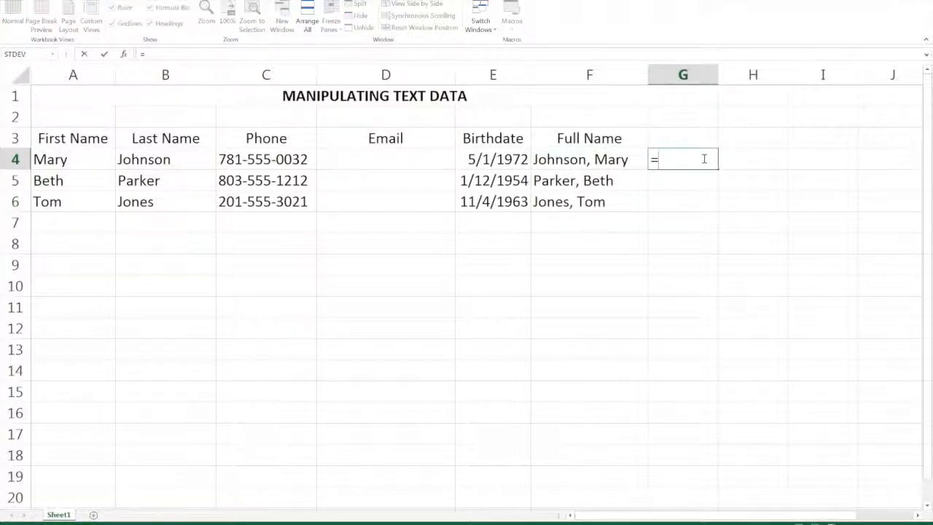
{"action": "type", "text": "con"}
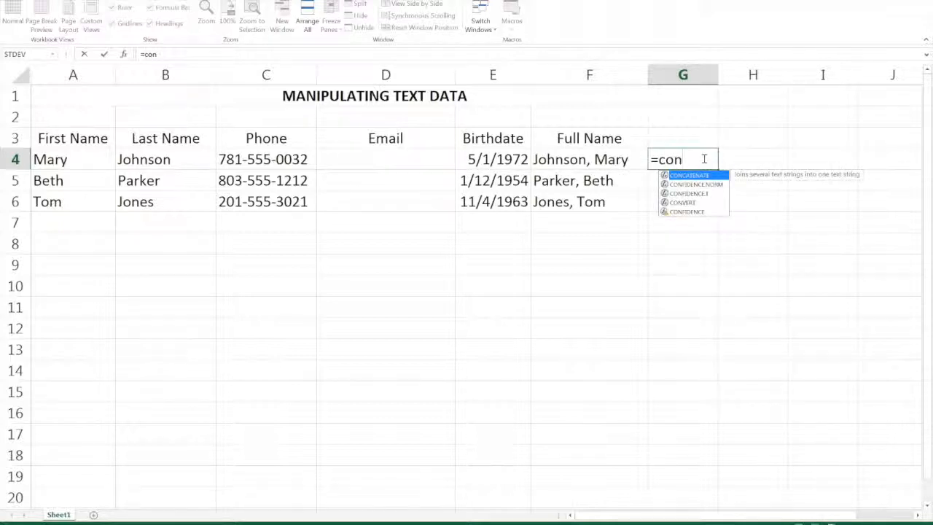
{"action": "type", "text": "cate"}
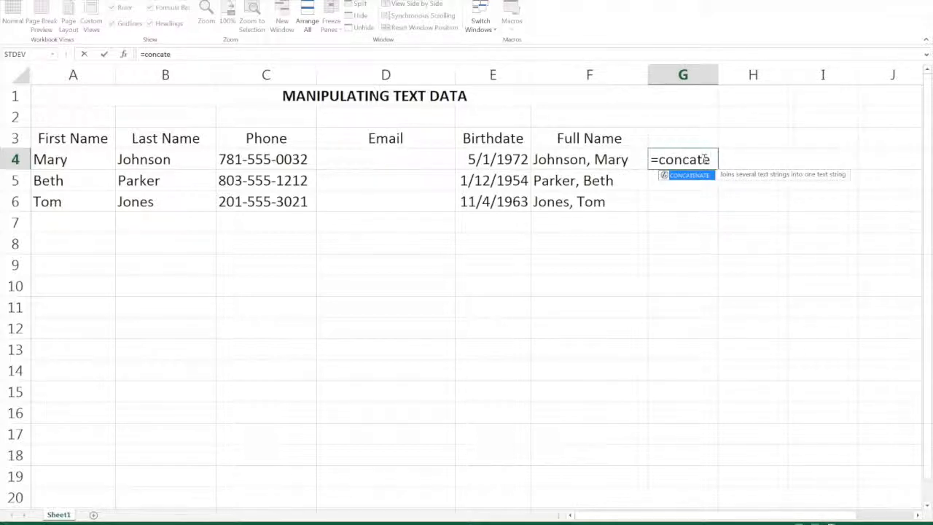
{"action": "key", "text": "Tab"}
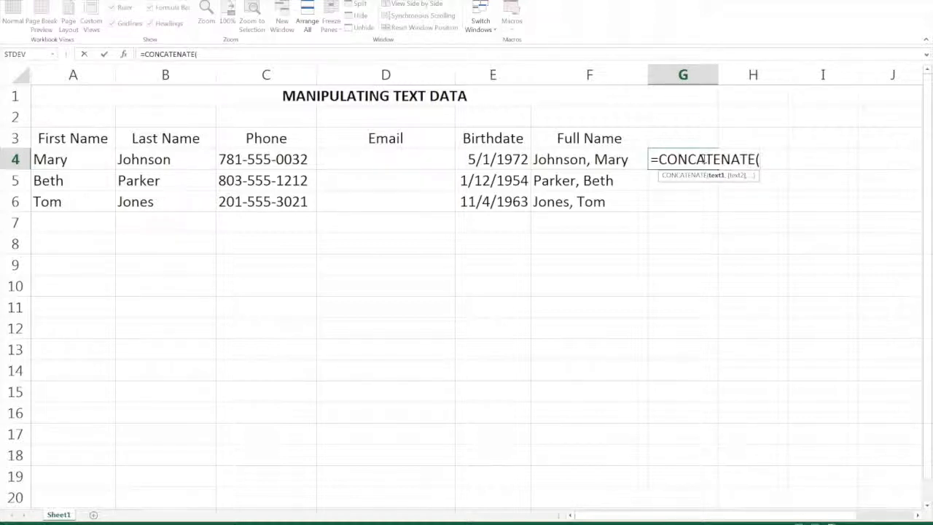
{"action": "left_click", "coordinate": [198, 157]}
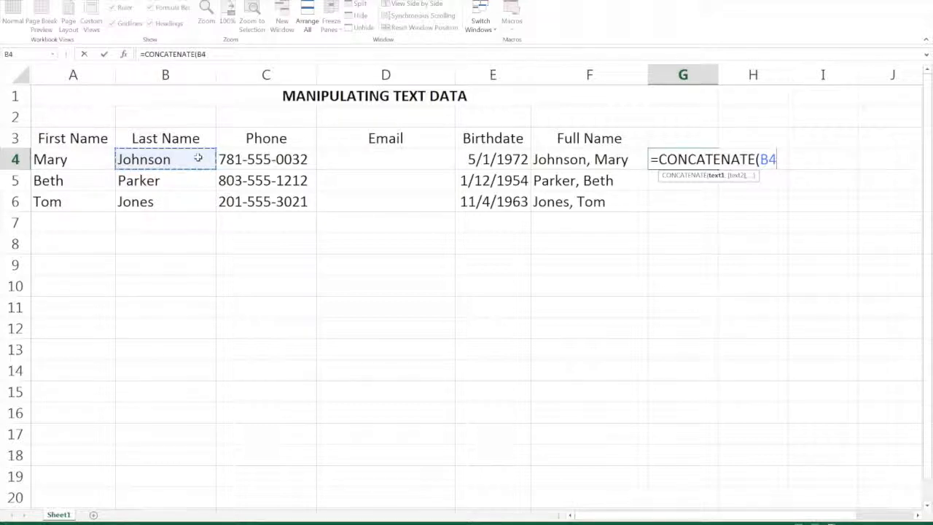
{"action": "type", "text": ","}
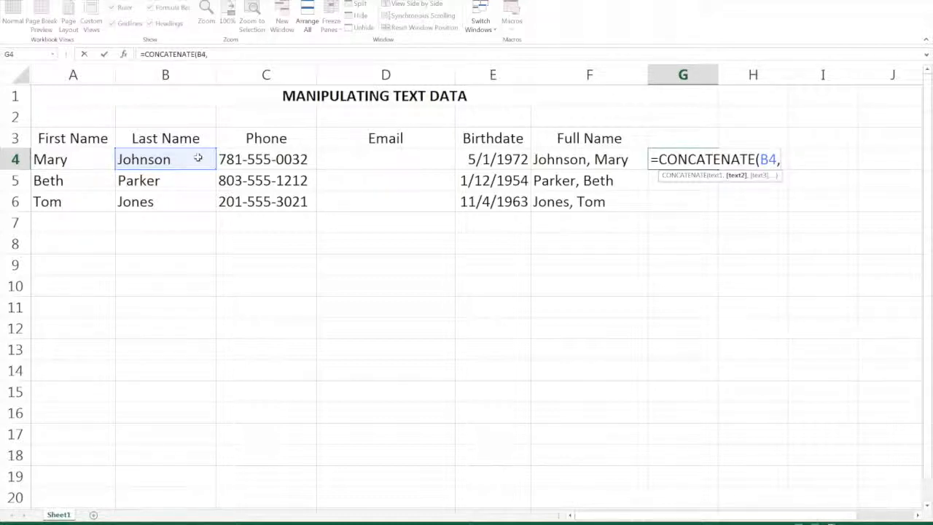
{"action": "type", "text": "\", \""}
{"action": "type", "text": ","}
{"action": "left_click", "coordinate": [66, 164]}
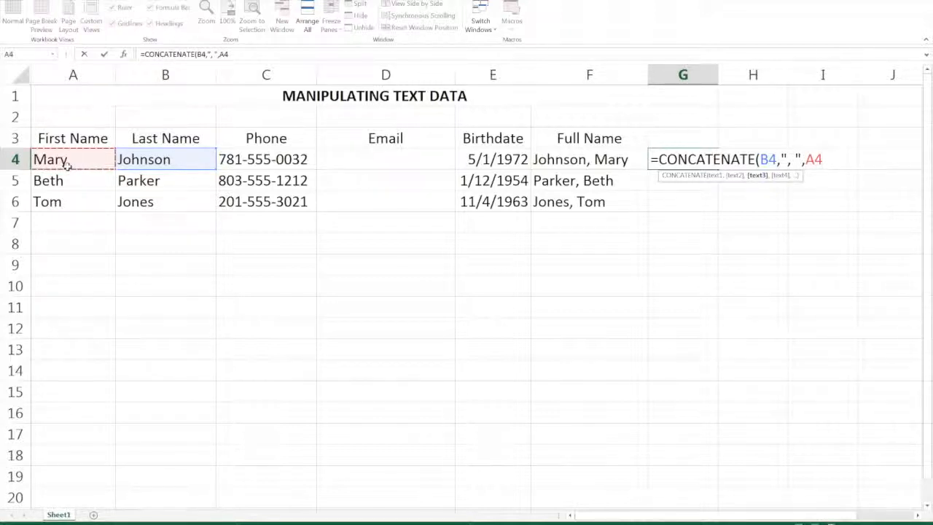
{"action": "type", "text": ")"}
{"action": "key", "text": "Return"}
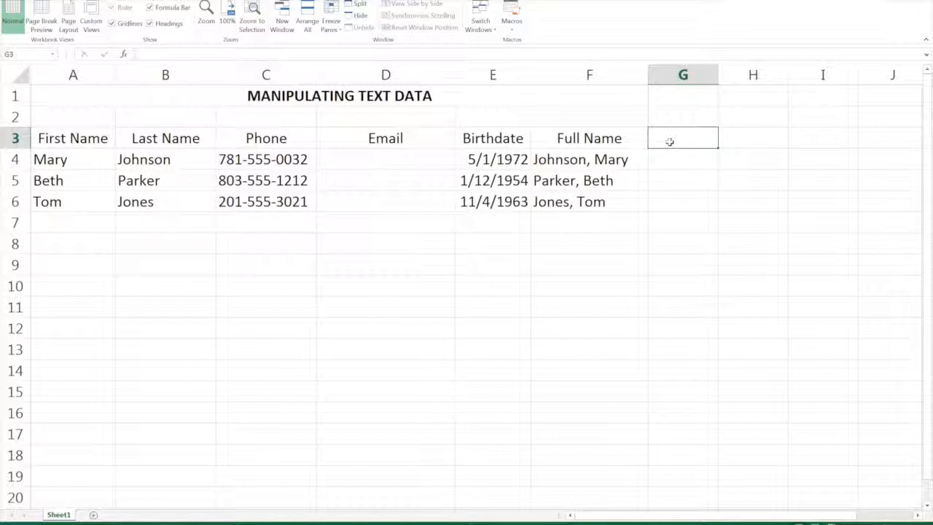
Enter the heading "Area Code" in cell G3.
{"action": "type", "text": "Area Code"}
{"action": "key", "text": "Return"}
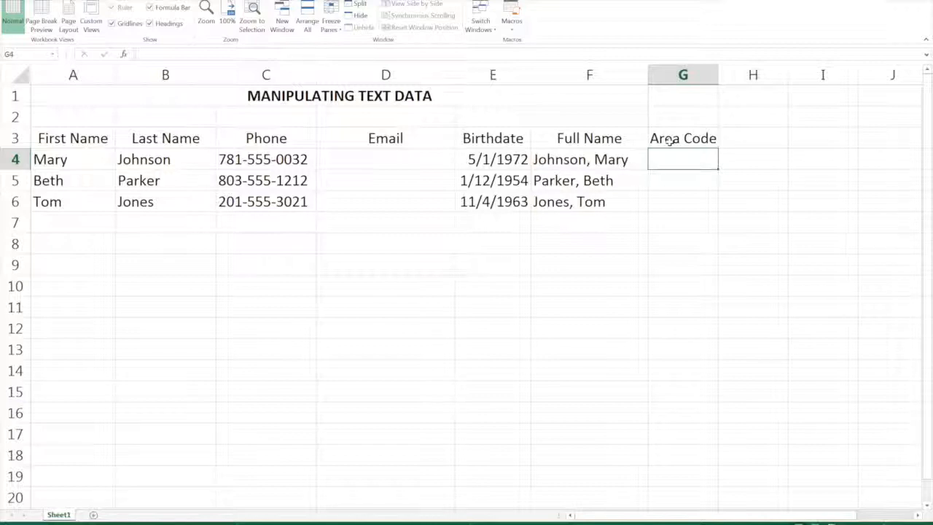
Extract the phone area code in G4 with =LEFT(C4,3) and fill the formula down to G6.
{"action": "type", "text": "=Left"}
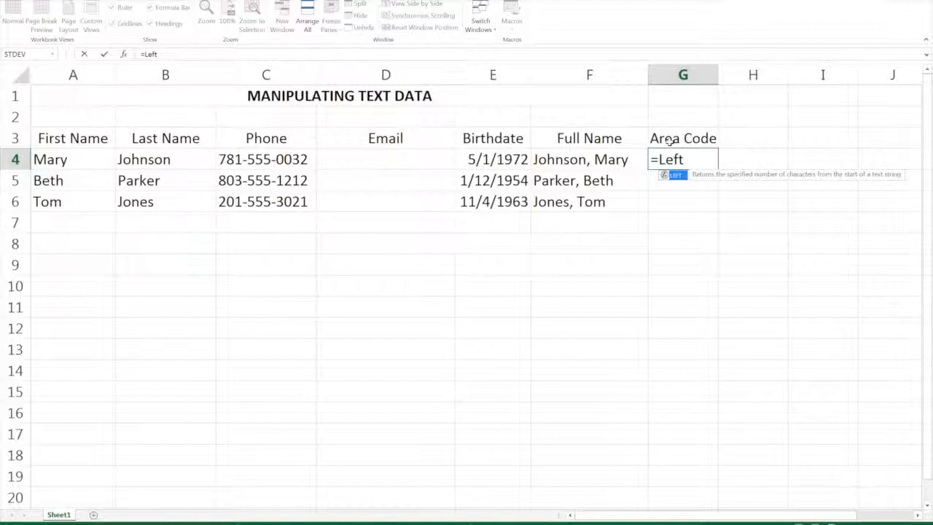
{"action": "type", "text": "("}
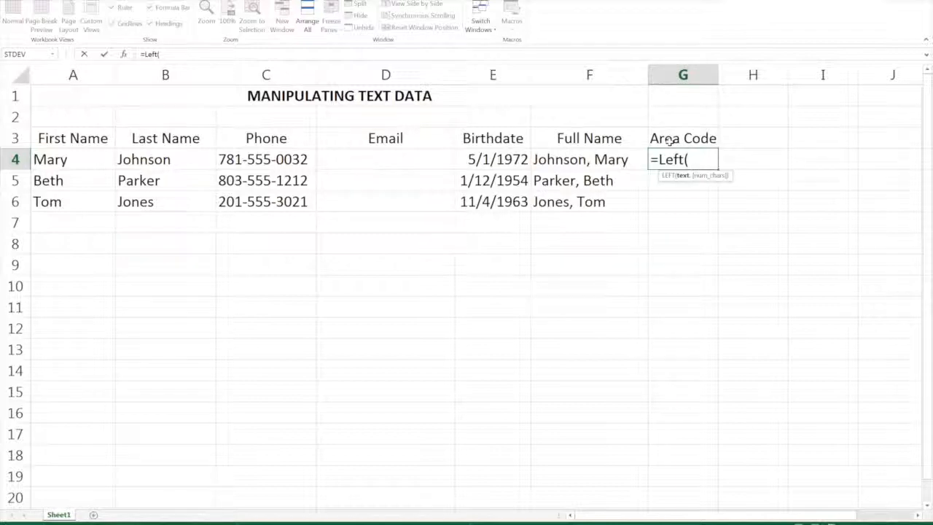
{"action": "left_click", "coordinate": [270, 159]}
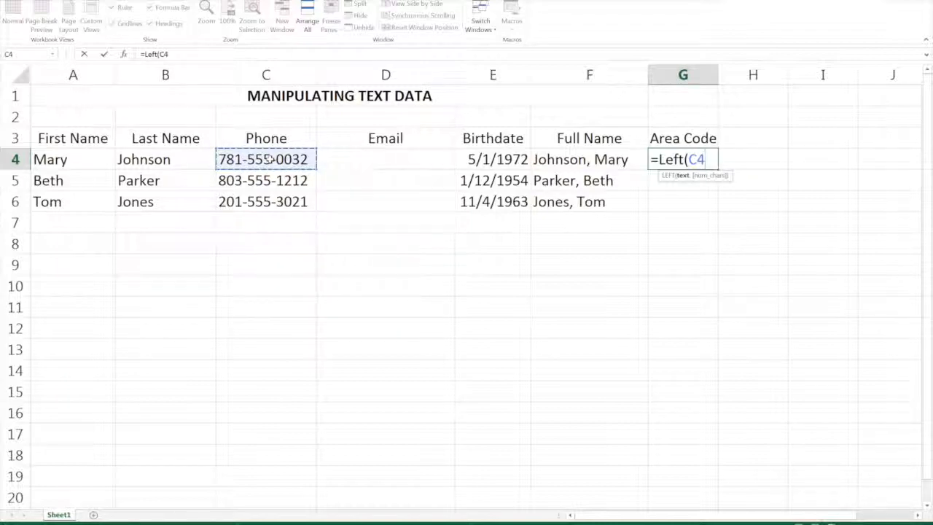
{"action": "type", "text": ","}
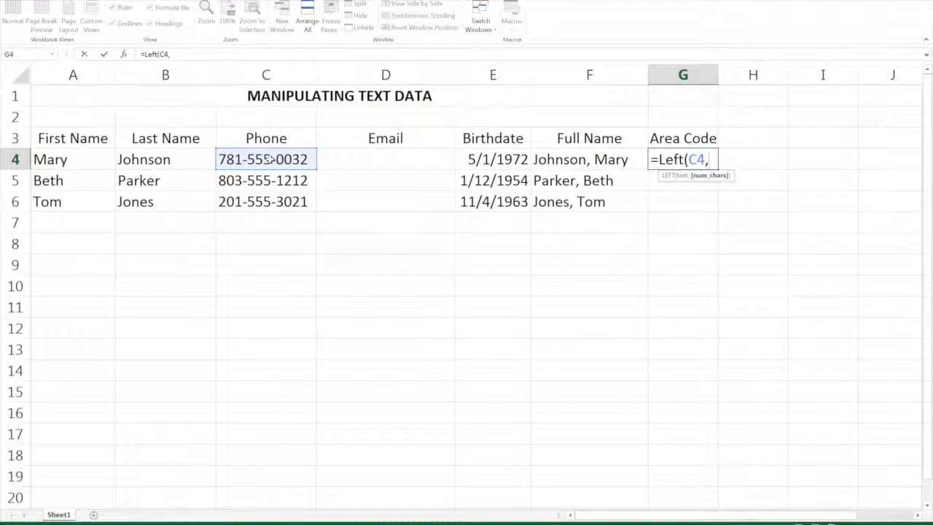
{"action": "type", "text": "3)"}
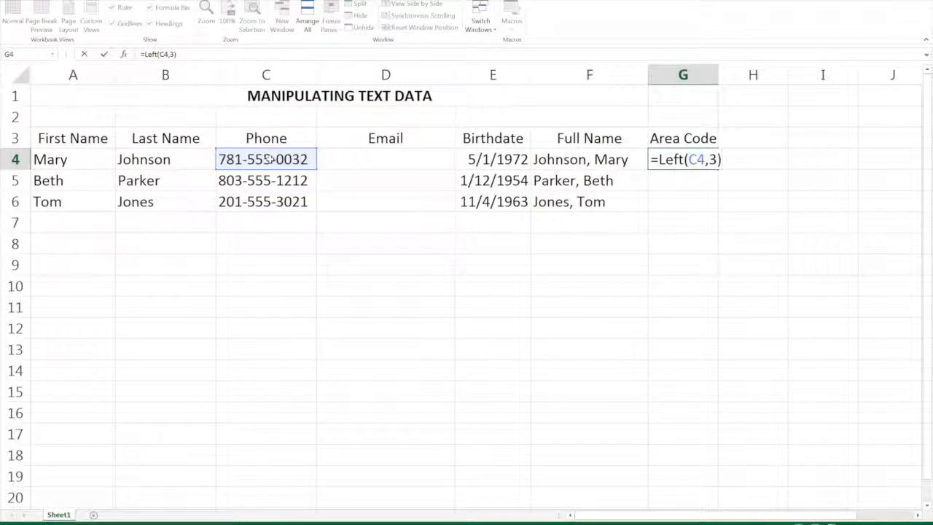
{"action": "key", "text": "Return"}
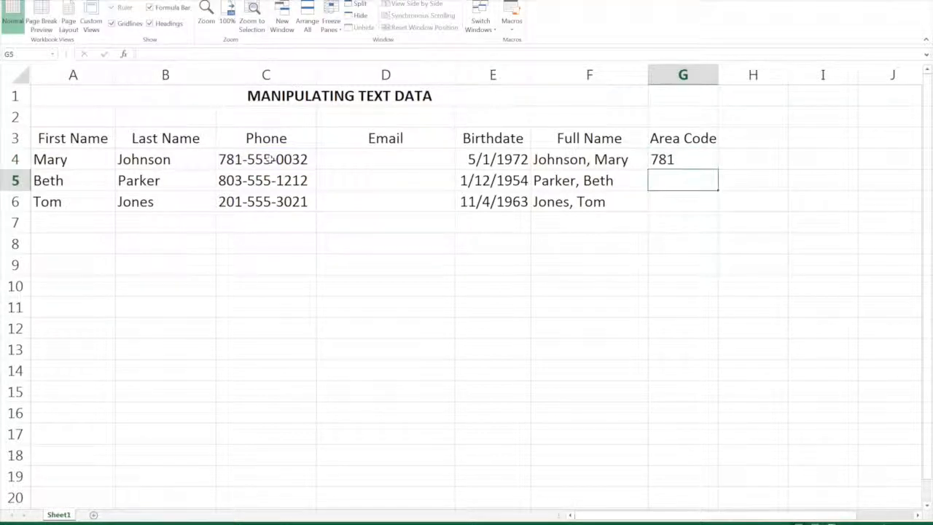
{"action": "left_click", "coordinate": [711, 161]}
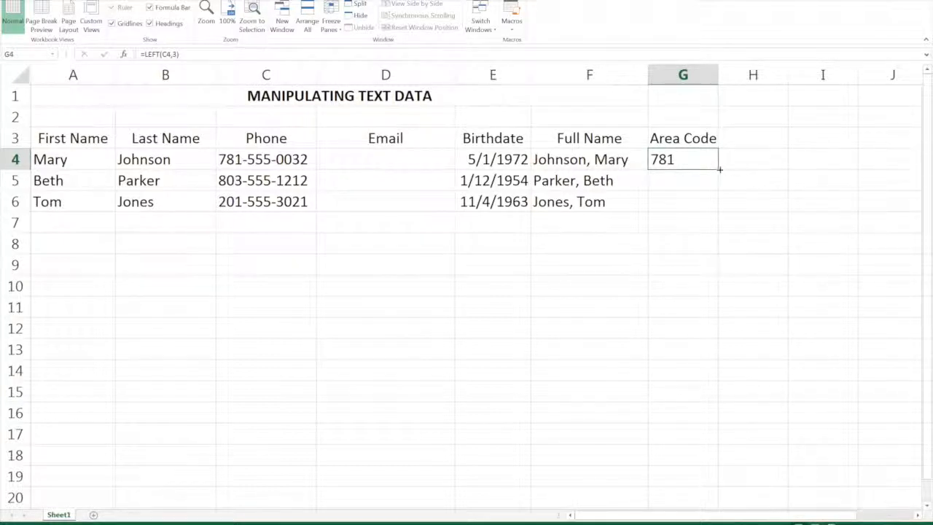
{"action": "left_click_drag", "start_coordinate": [719, 169], "coordinate": [723, 213]}
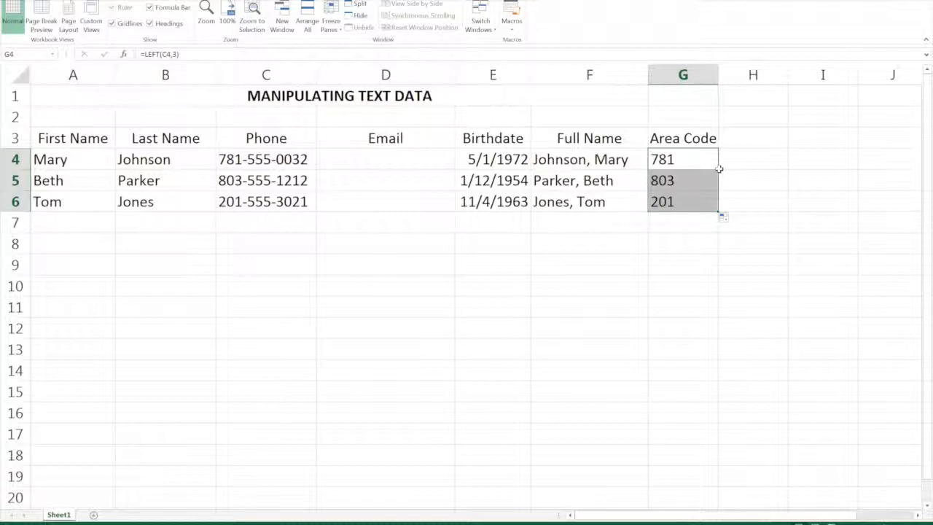
Enter the heading "Last 4" in cell H3.
{"action": "left_click", "coordinate": [757, 141]}
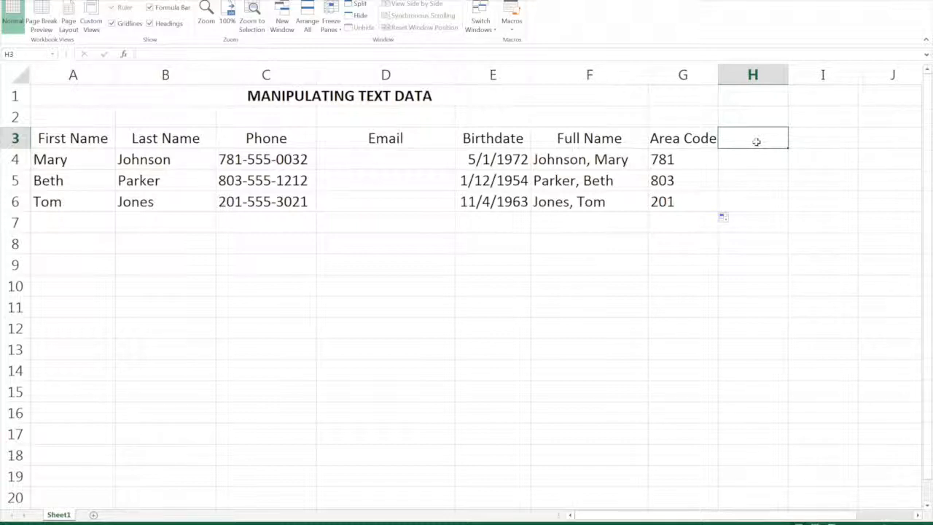
{"action": "type", "text": "Last 4"}
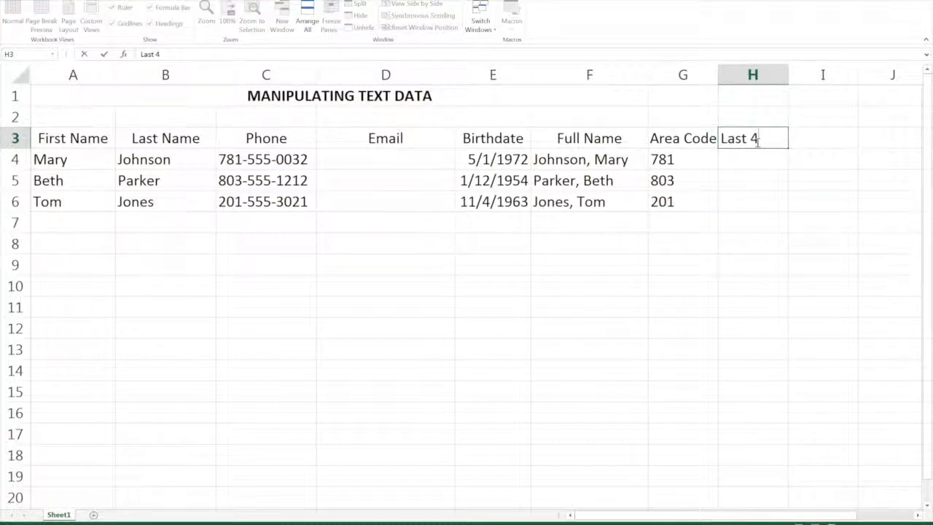
{"action": "key", "text": "ctrl+Return"}
{"action": "key", "text": "Return"}
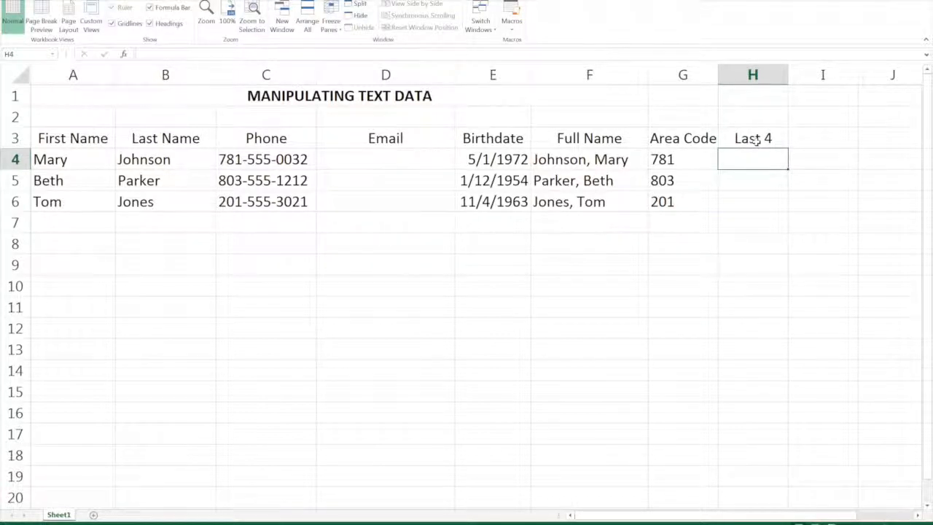
Extract the last four phone digits in H4 with =RIGHT(C4,4) and fill the formula down to H6.
{"action": "type", "text": "=right"}
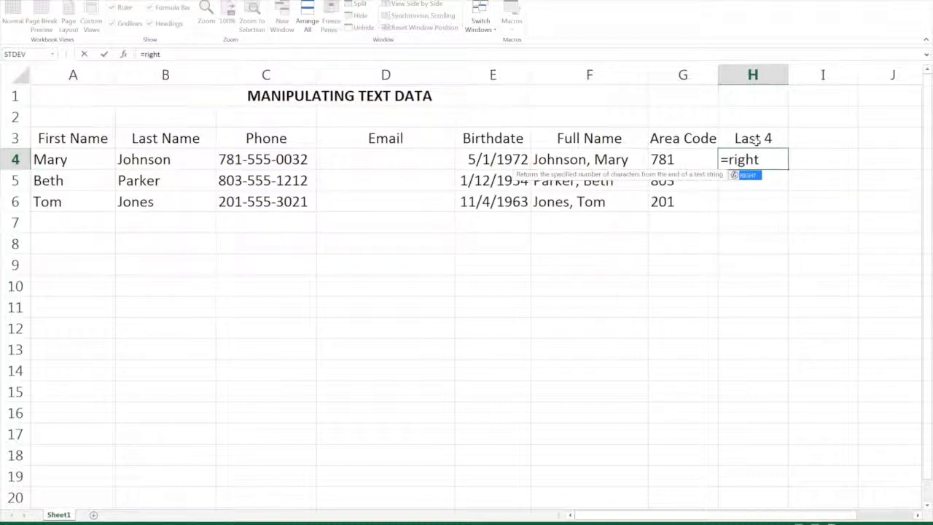
{"action": "type", "text": "("}
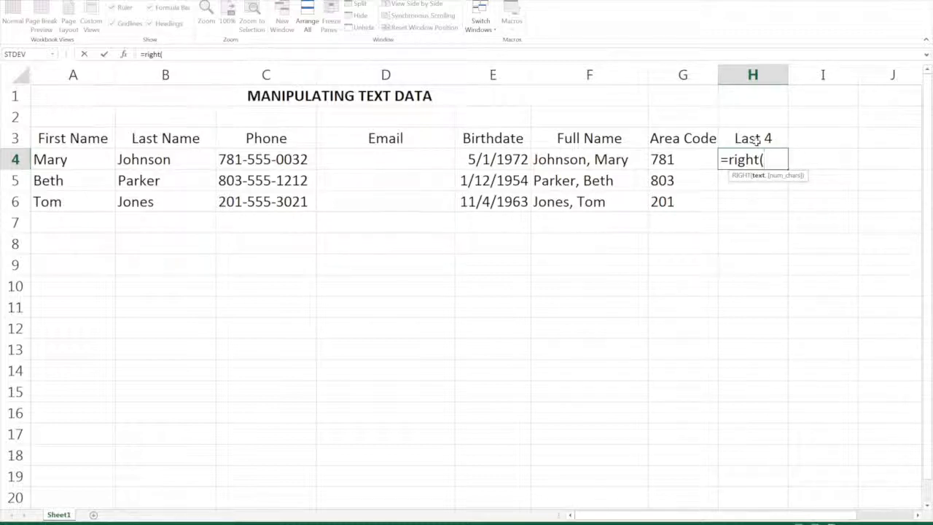
{"action": "left_click", "coordinate": [273, 157]}
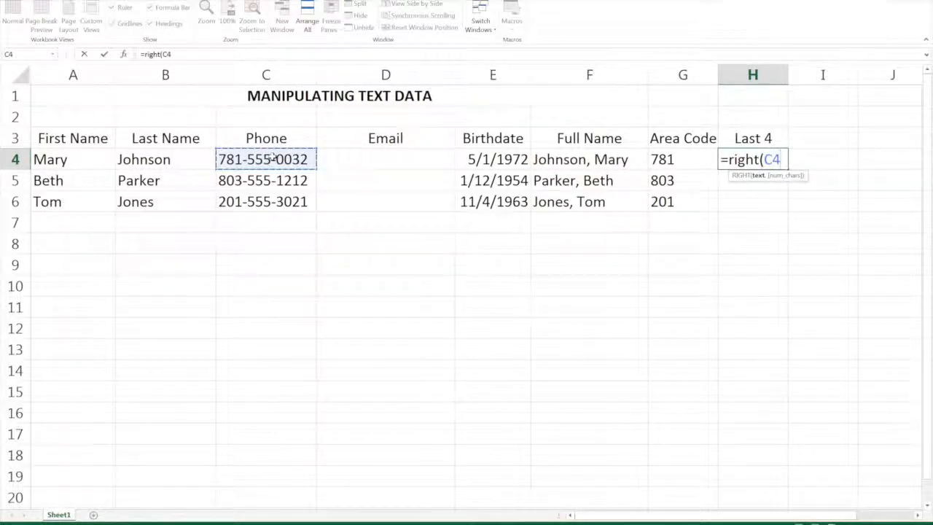
{"action": "type", "text": ","}
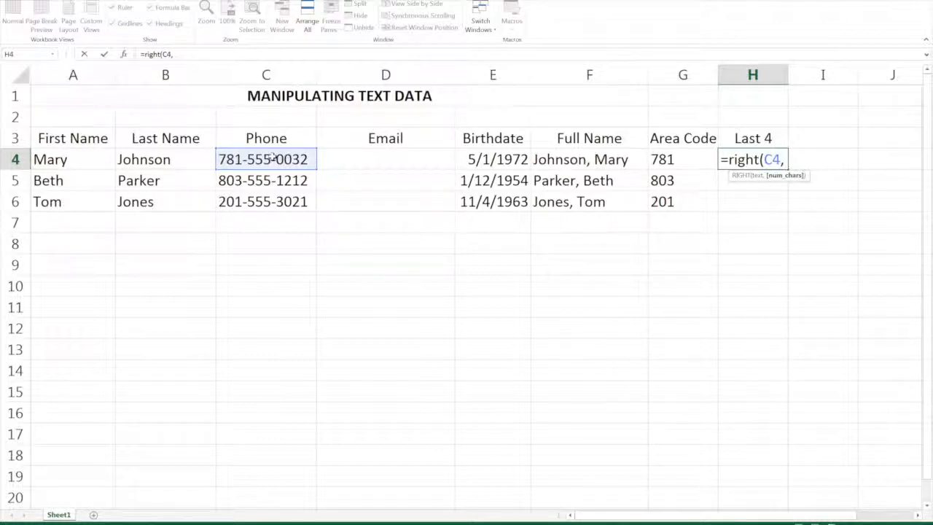
{"action": "type", "text": "4)"}
{"action": "key", "text": "Return"}
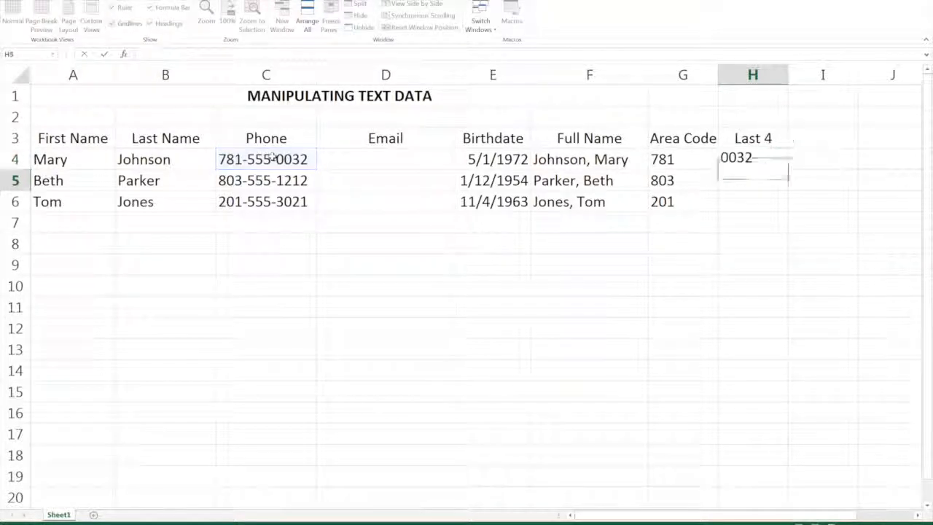
{"action": "left_click", "coordinate": [756, 159]}
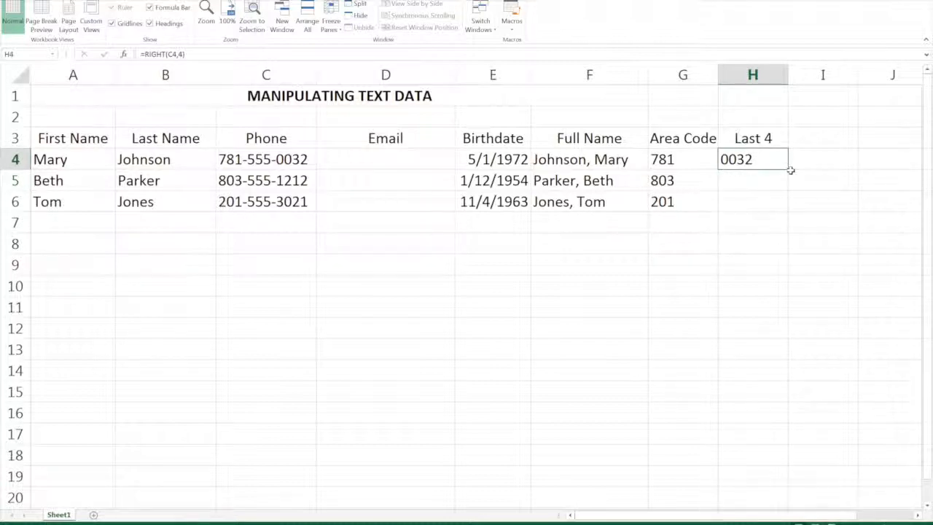
{"action": "double_click", "coordinate": [787, 169]}
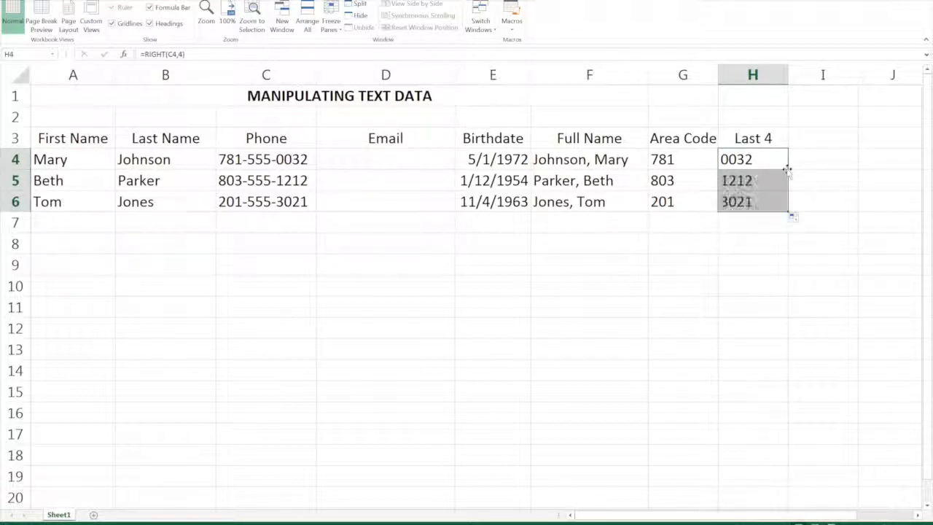
Enter the heading "mid" in cell I3.
{"action": "left_click", "coordinate": [829, 140]}
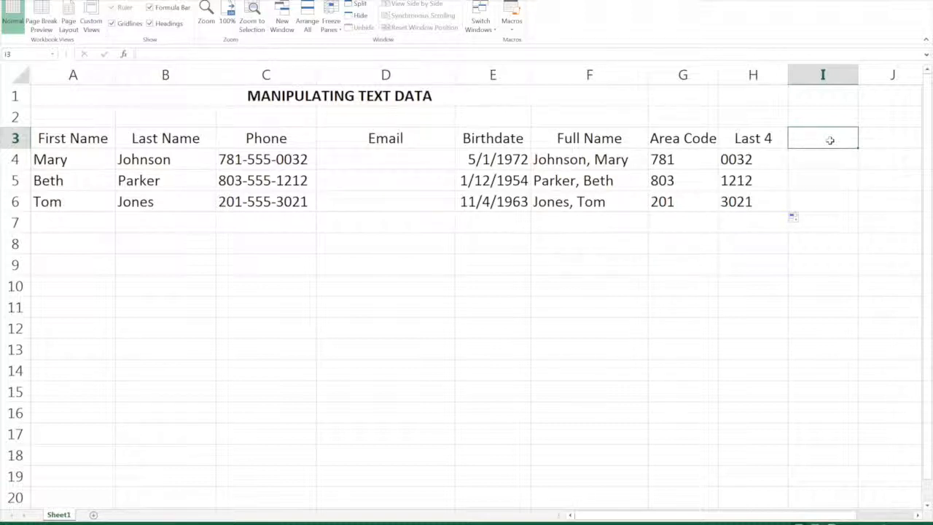
{"action": "type", "text": "mid"}
{"action": "key", "text": "Return"}
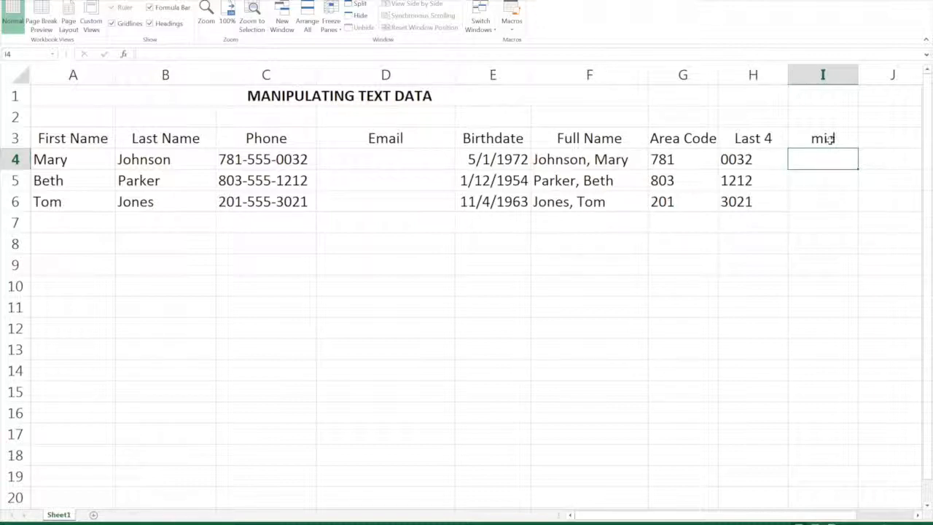
Extract the middle three phone digits in I4 with =MID(C4,5,3) and fill the formula down to I6.
{"action": "type", "text": "="}
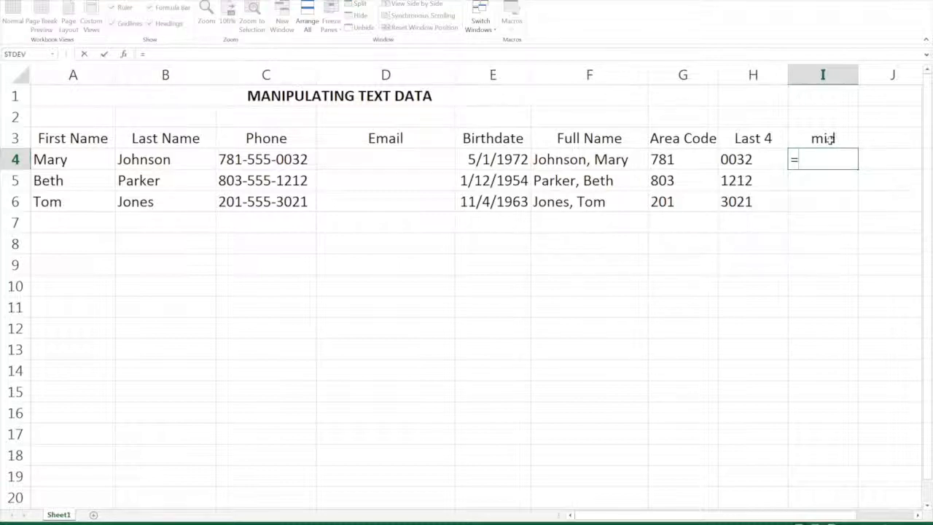
{"action": "type", "text": "mid"}
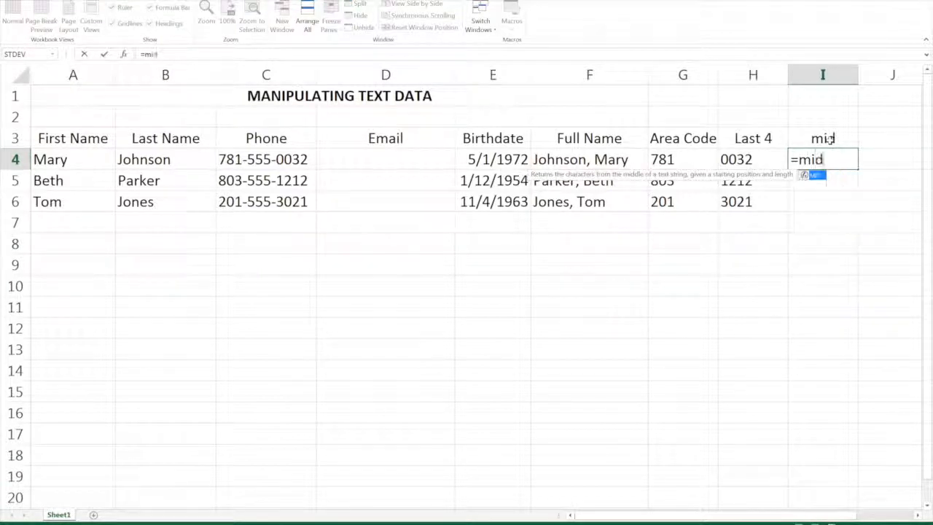
{"action": "type", "text": "("}
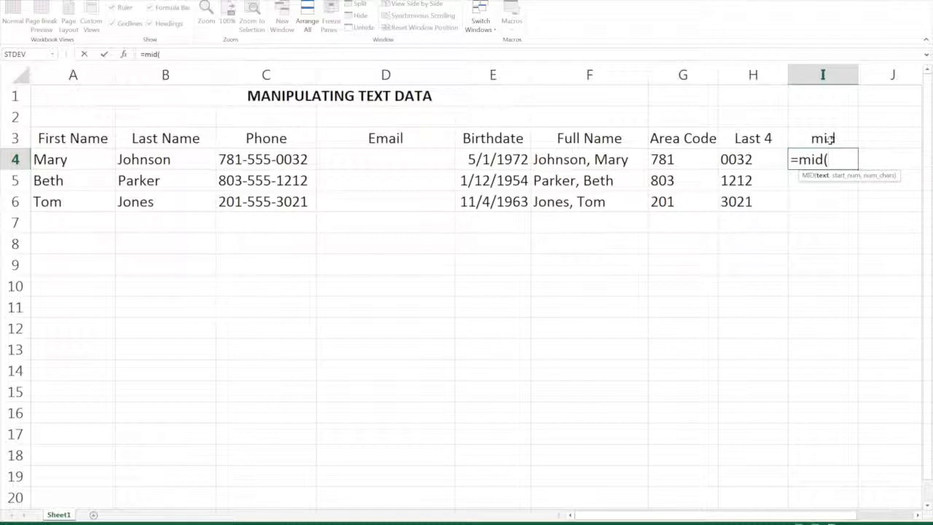
{"action": "left_click", "coordinate": [281, 159]}
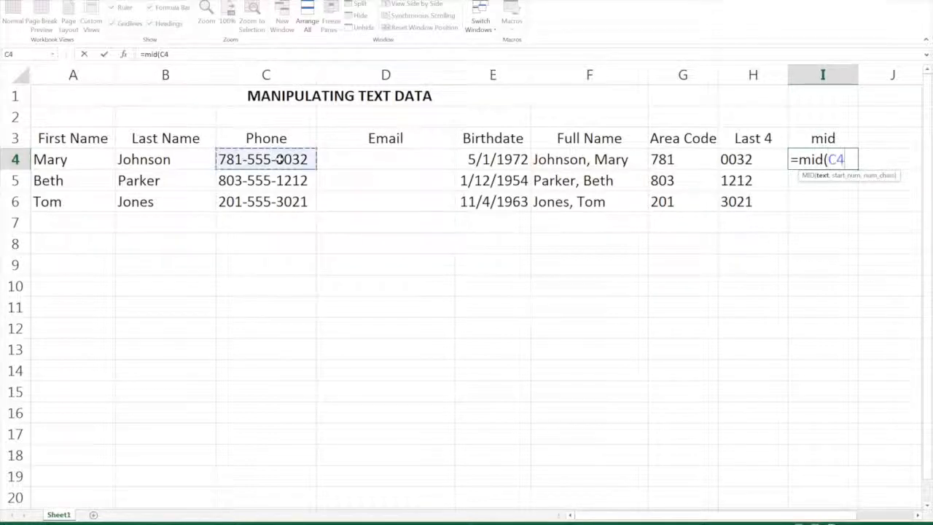
{"action": "type", "text": ","}
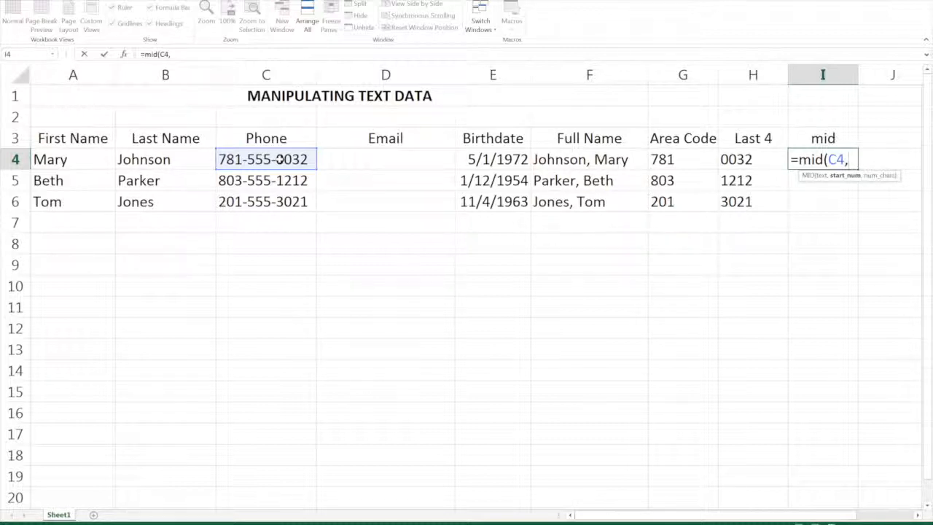
{"action": "type", "text": "5,"}
{"action": "type", "text": "3"}
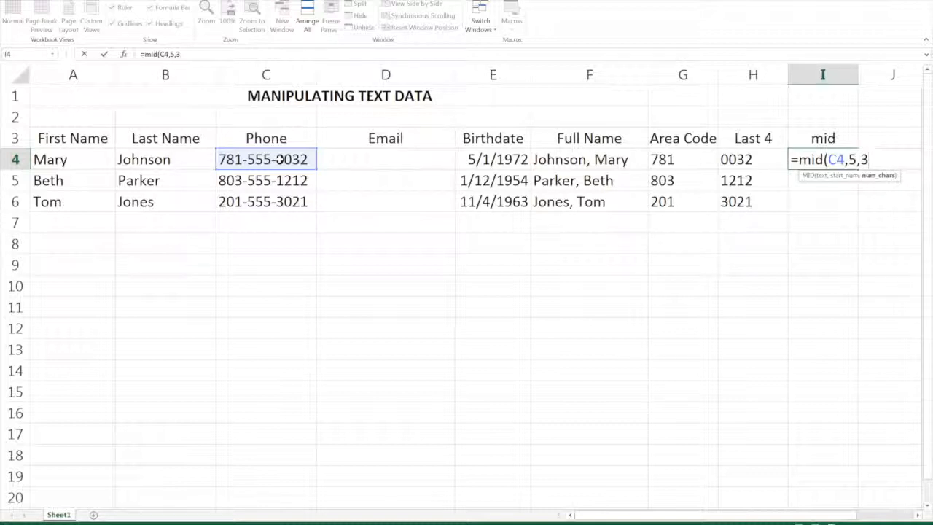
{"action": "type", "text": ")"}
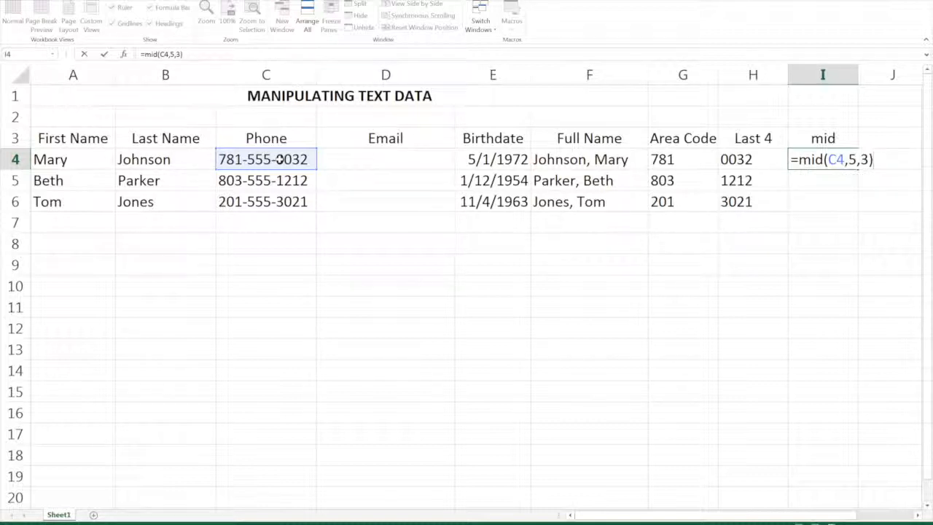
{"action": "key", "text": "Return"}
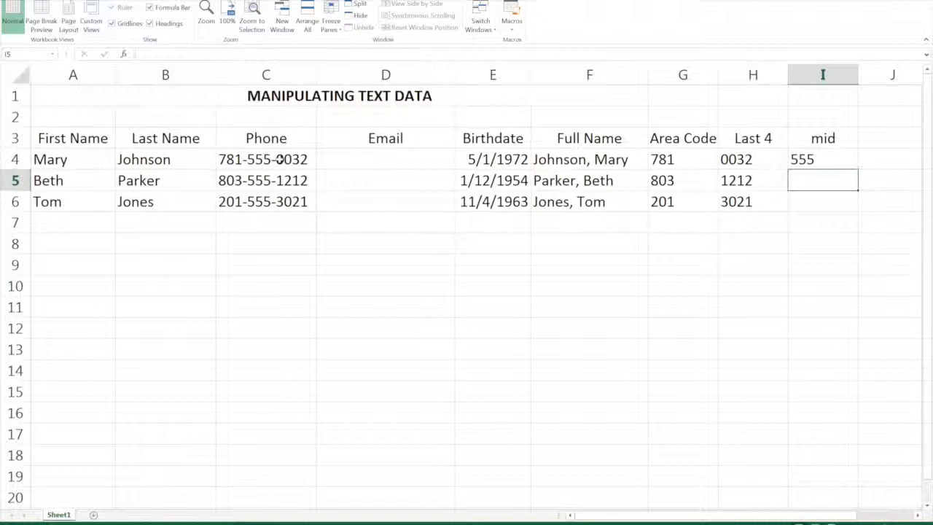
{"action": "left_click", "coordinate": [838, 156]}
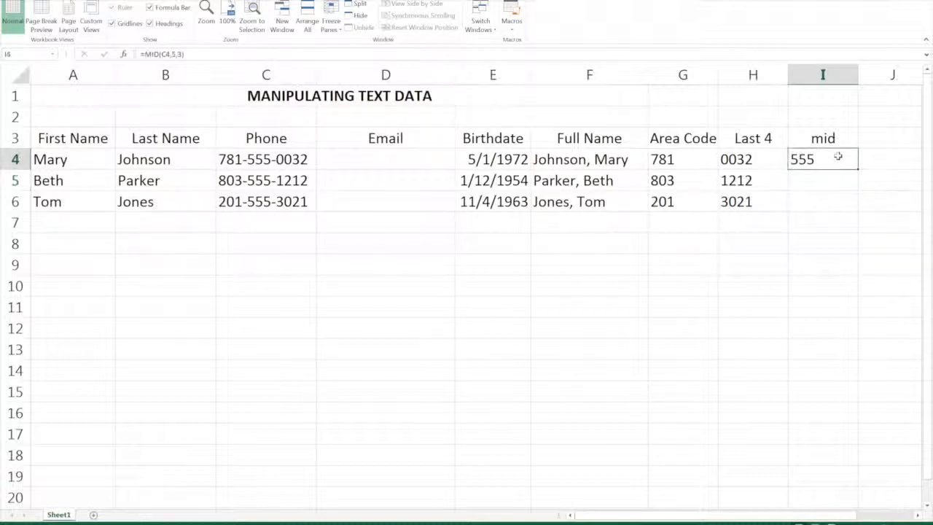
{"action": "double_click", "coordinate": [858, 169]}
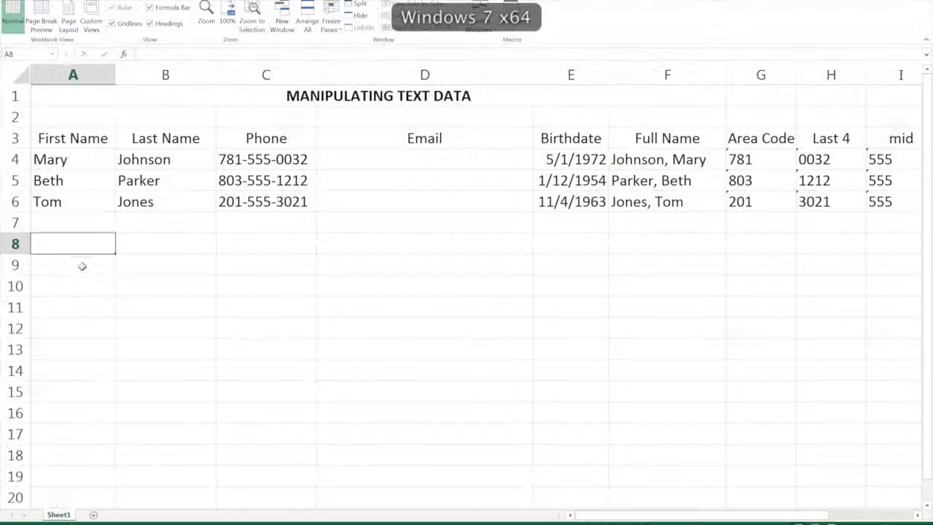
Extract the initial of the first name from A4 in cell A9 with =LEFT(A4,1).
{"action": "left_click", "coordinate": [80, 263]}
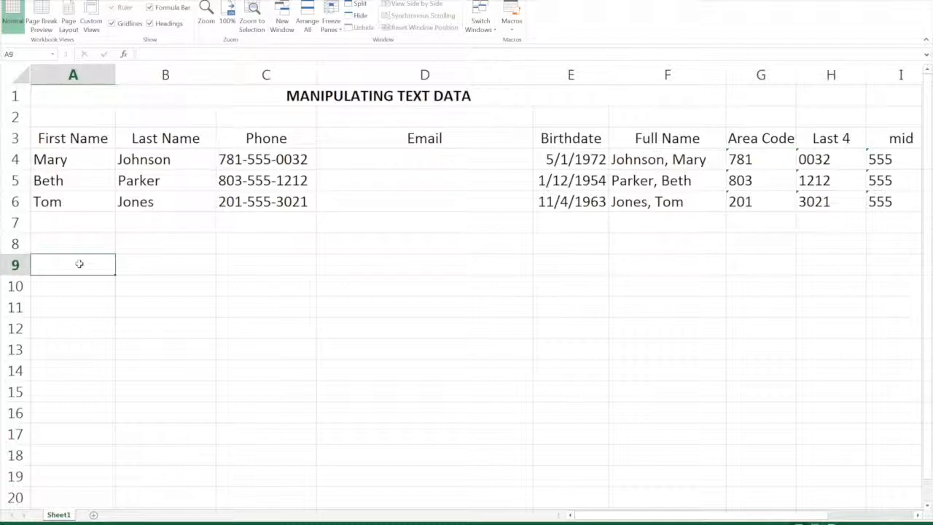
{"action": "type", "text": "="}
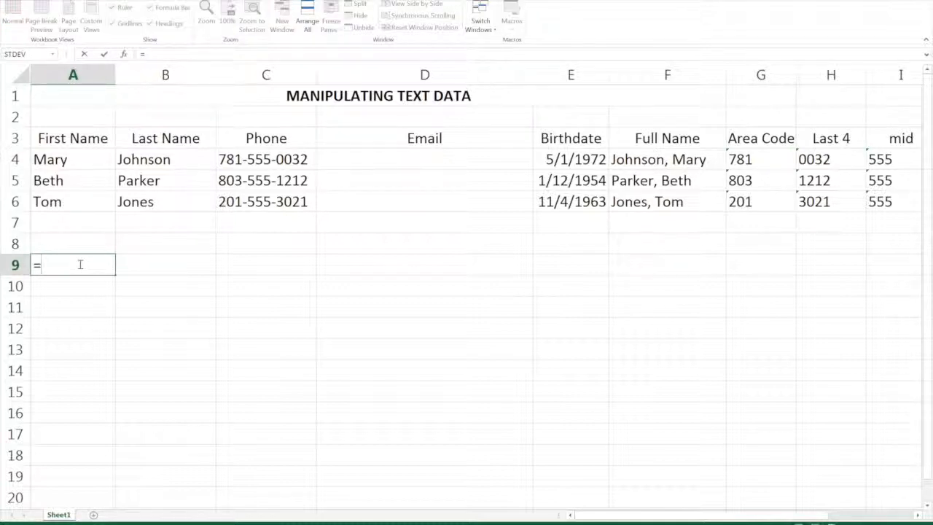
{"action": "type", "text": "left"}
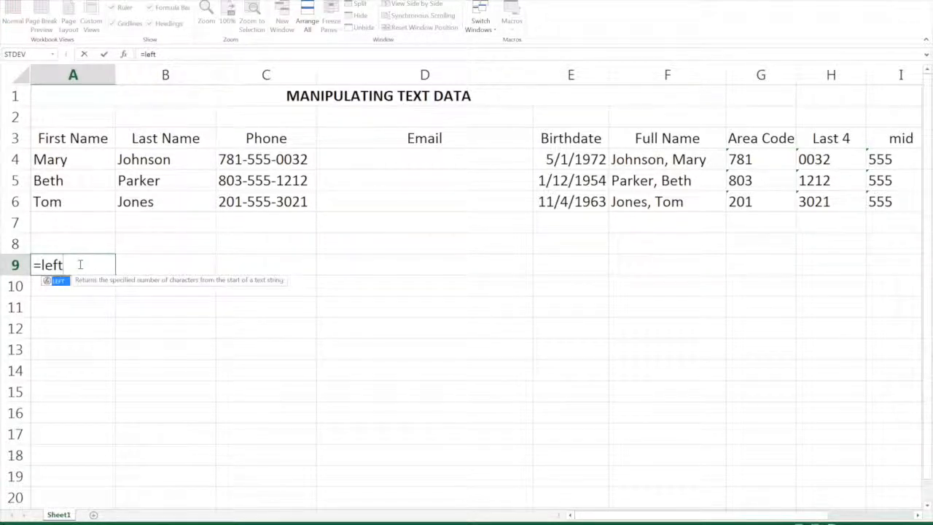
{"action": "type", "text": "("}
{"action": "left_click", "coordinate": [60, 161]}
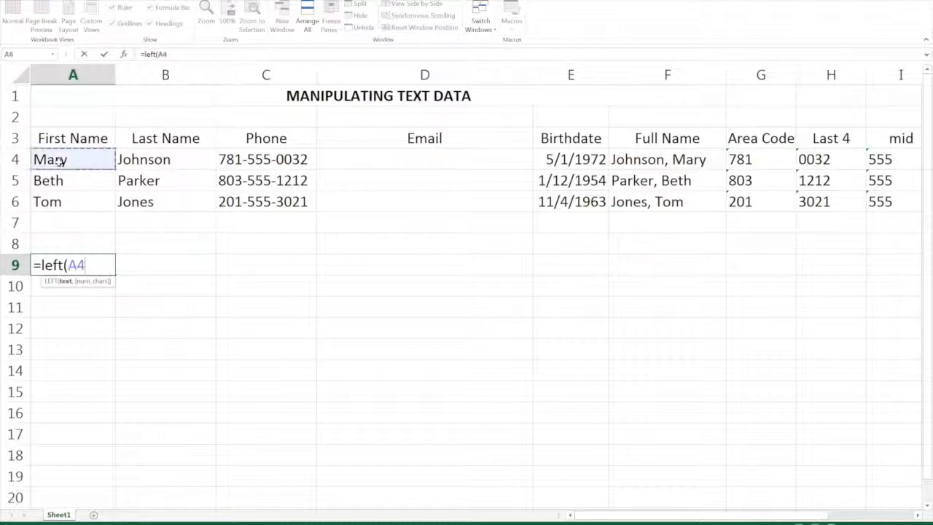
{"action": "type", "text": ",1"}
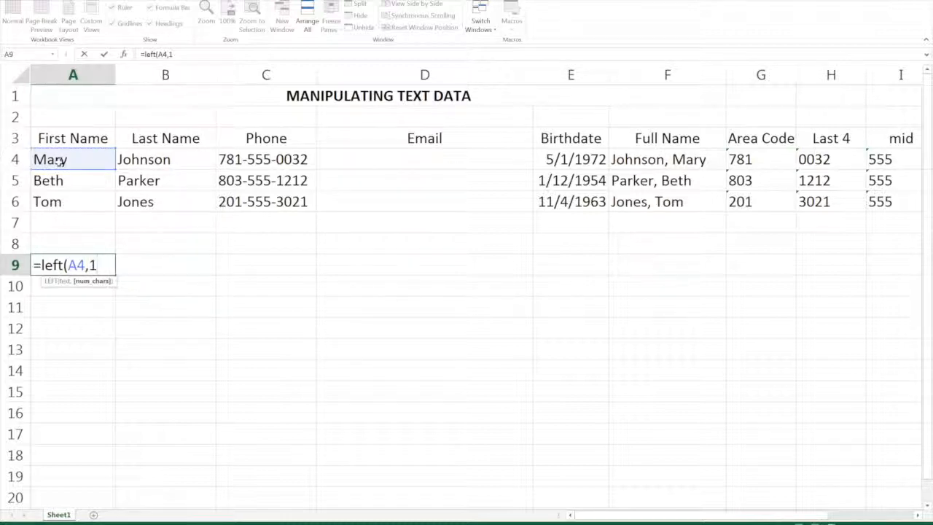
{"action": "type", "text": ")"}
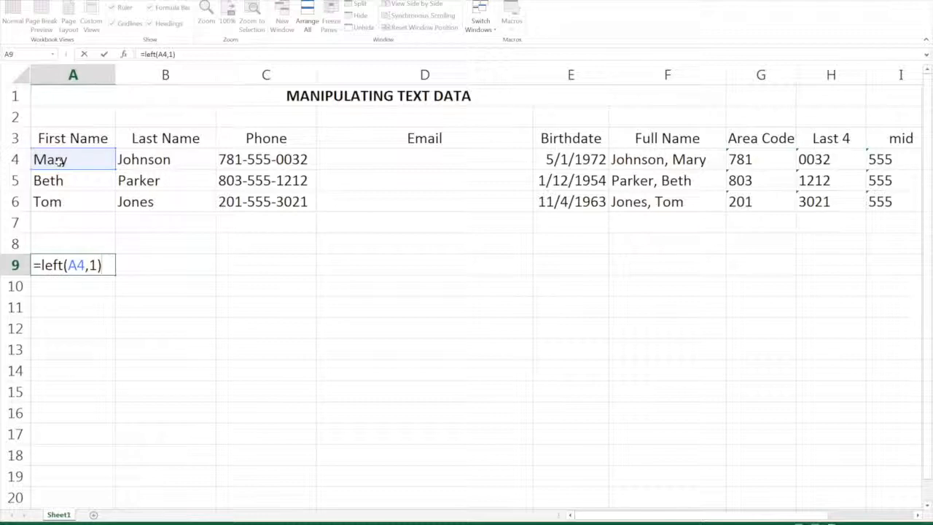
{"action": "key", "text": "Return"}
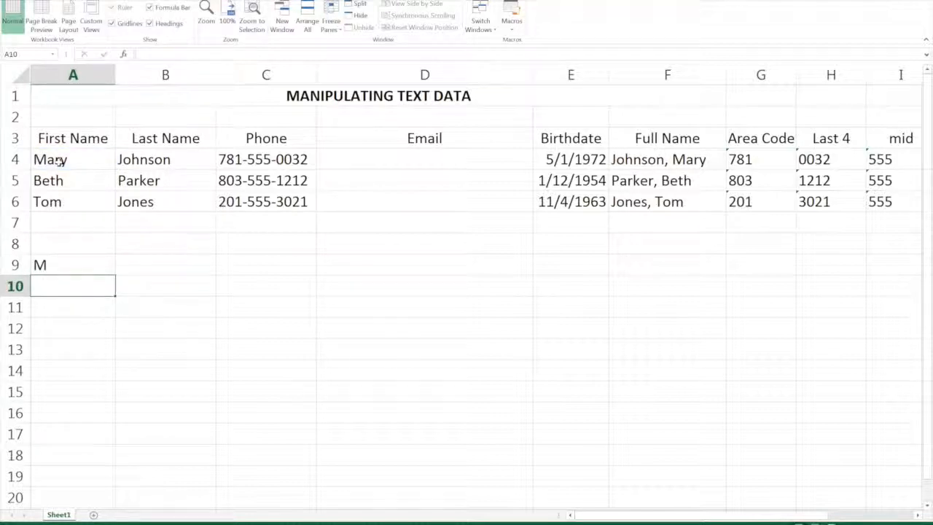
Bring the last name from the first contact row into cell B9 with =B4.
{"action": "left_click", "coordinate": [163, 267]}
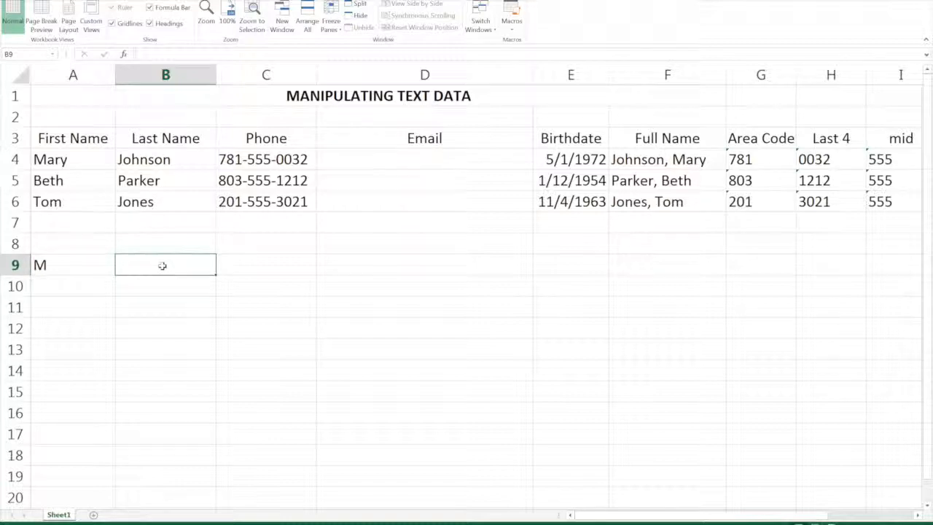
{"action": "type", "text": "="}
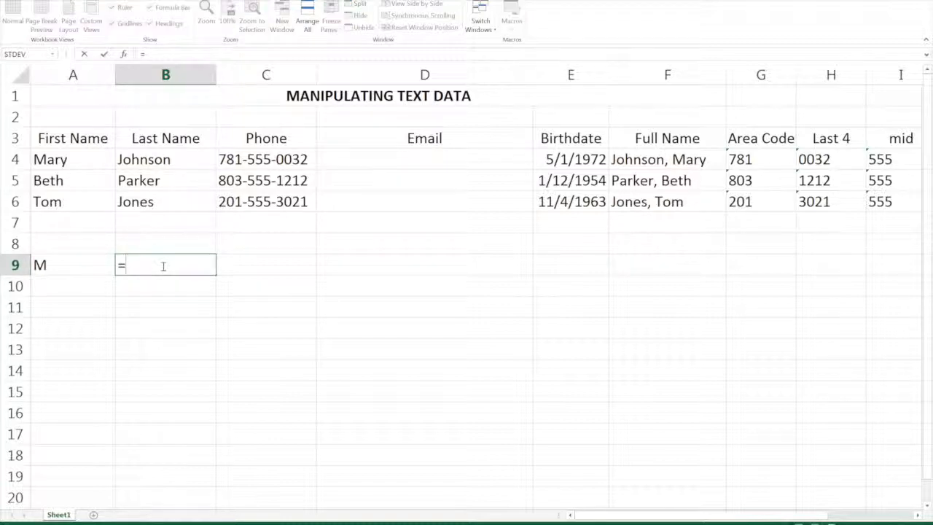
{"action": "left_click", "coordinate": [163, 159]}
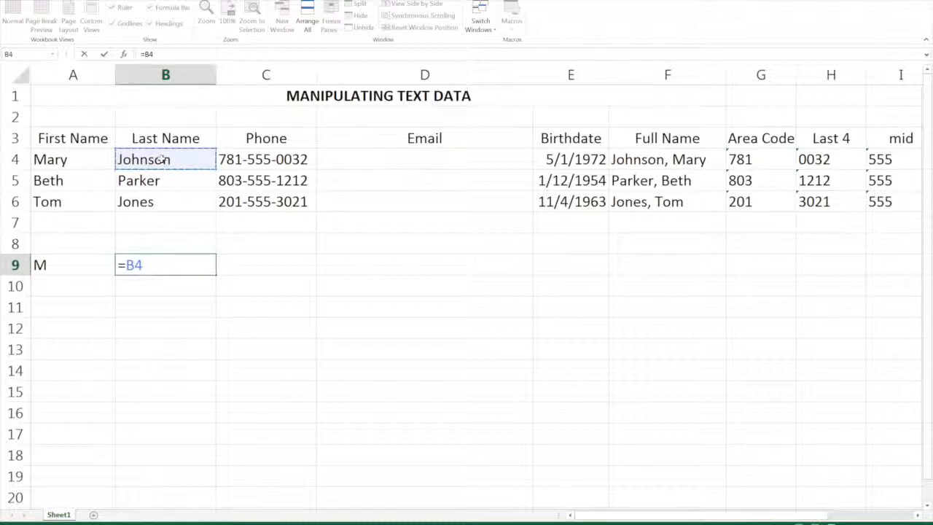
{"action": "key", "text": "Return"}
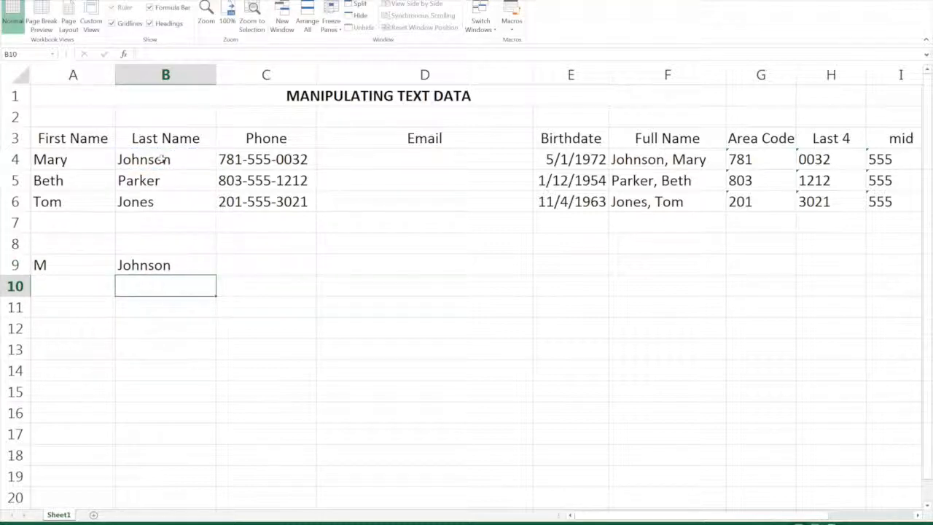
{"action": "left_click", "coordinate": [271, 265]}
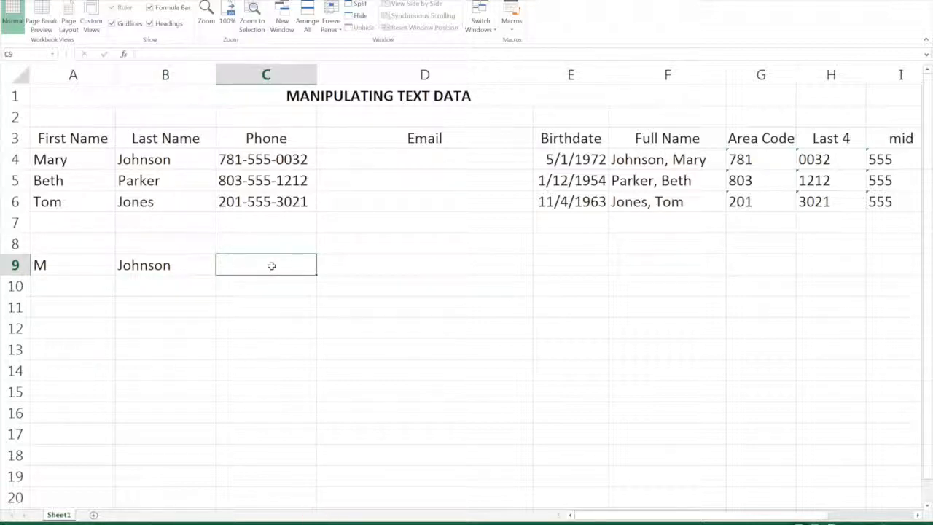
{"action": "type", "text": "="}
{"action": "left_click", "coordinate": [81, 264]}
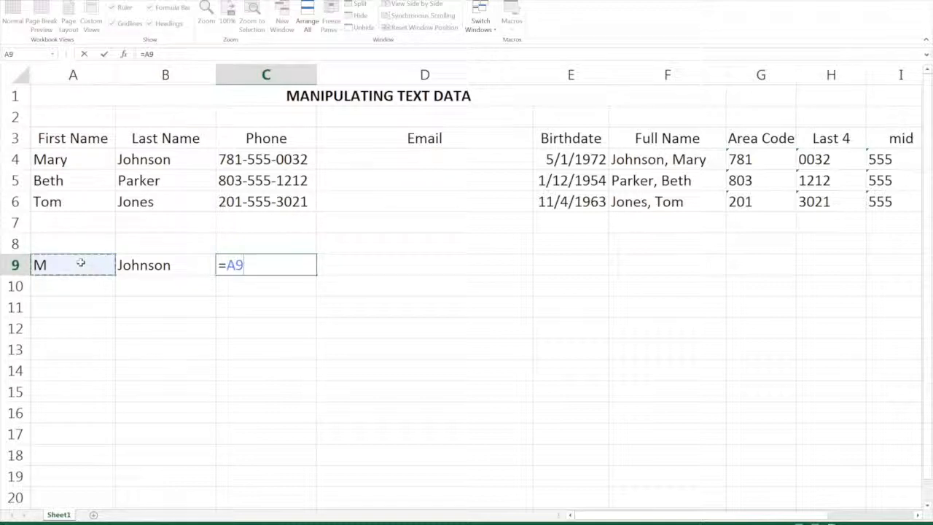
{"action": "type", "text": "&"}
{"action": "left_click", "coordinate": [178, 267]}
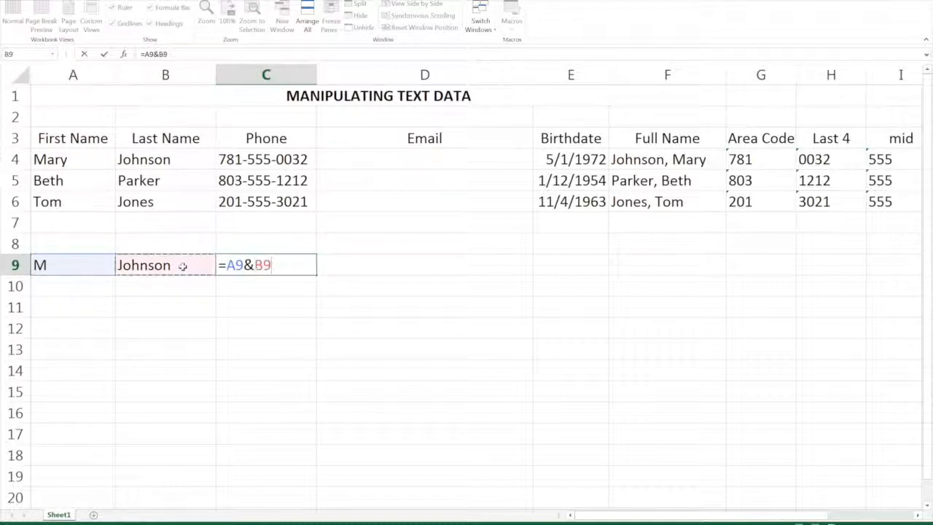
{"action": "type", "text": "&"}
{"action": "type", "text": "\"@"}
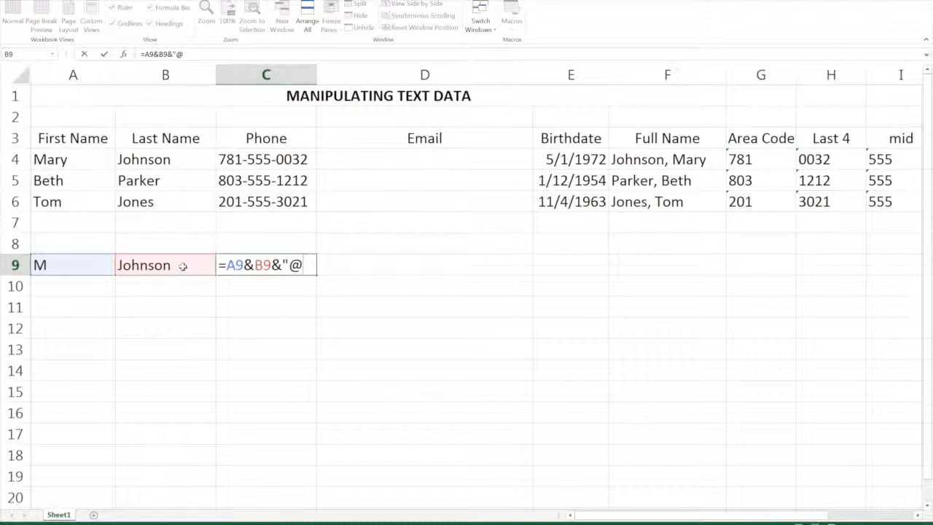
{"action": "type", "text": "somecomp"}
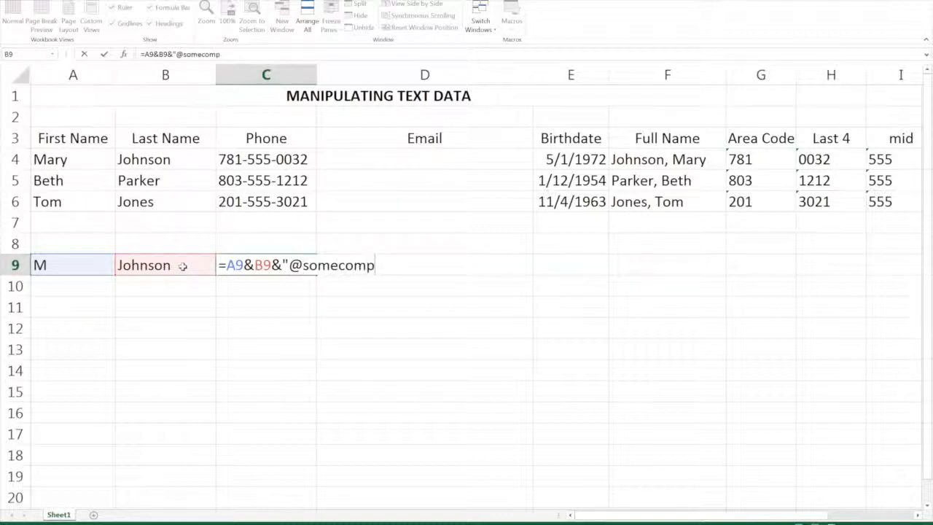
{"action": "type", "text": "any.com\""}
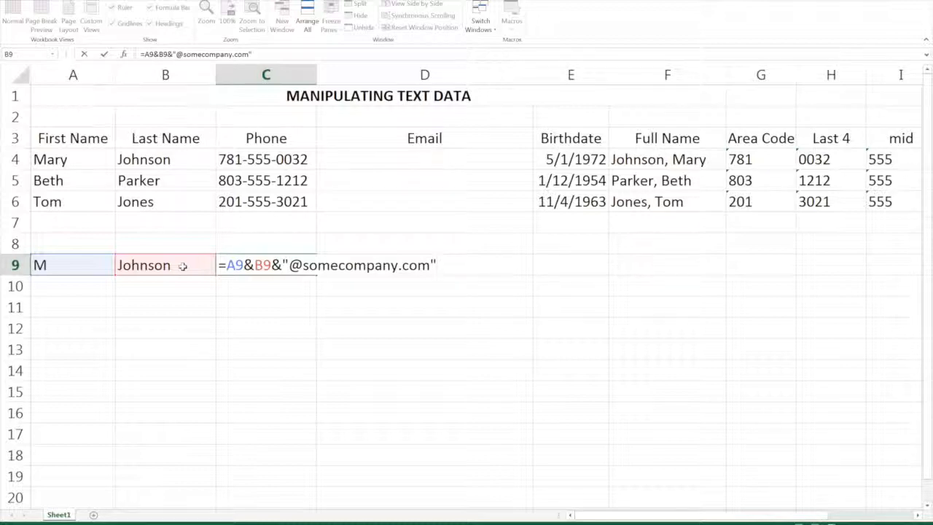
{"action": "key", "text": "Return"}
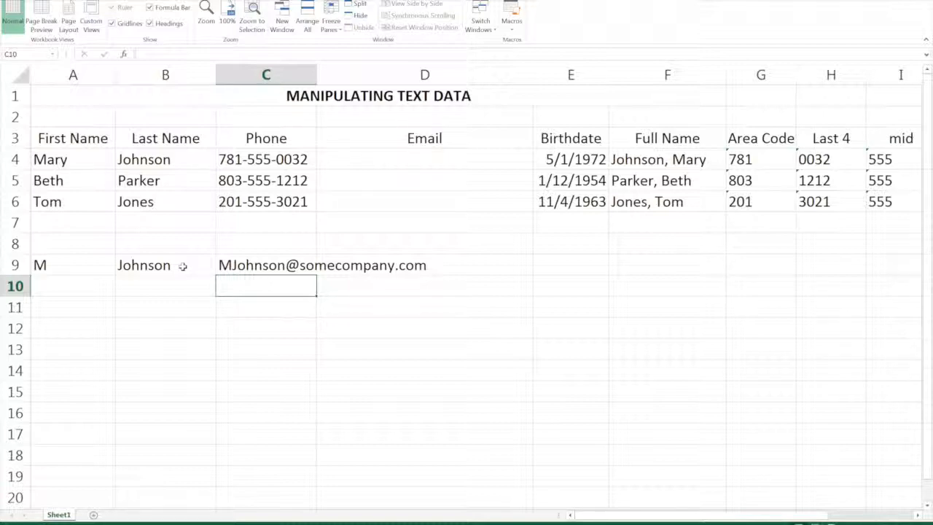
{"action": "left_click", "coordinate": [381, 160]}
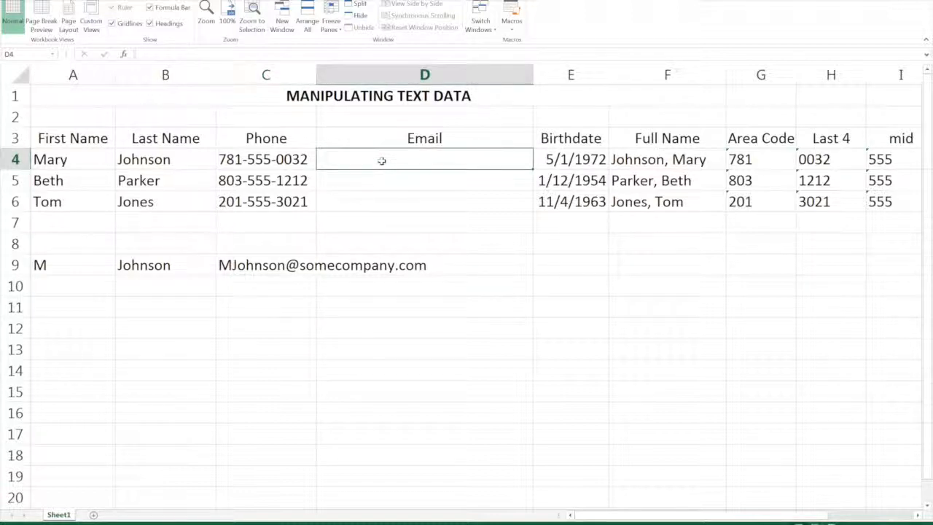
{"action": "type", "text": "=left"}
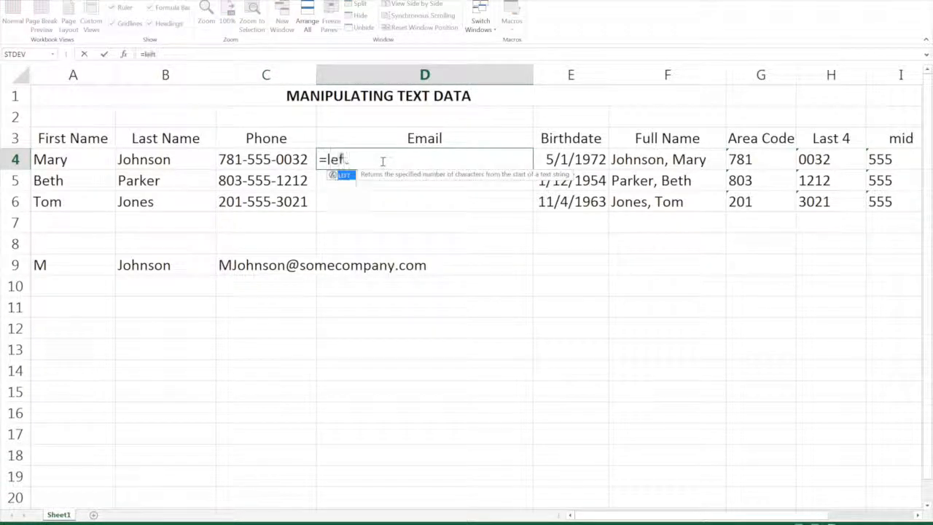
{"action": "type", "text": "("}
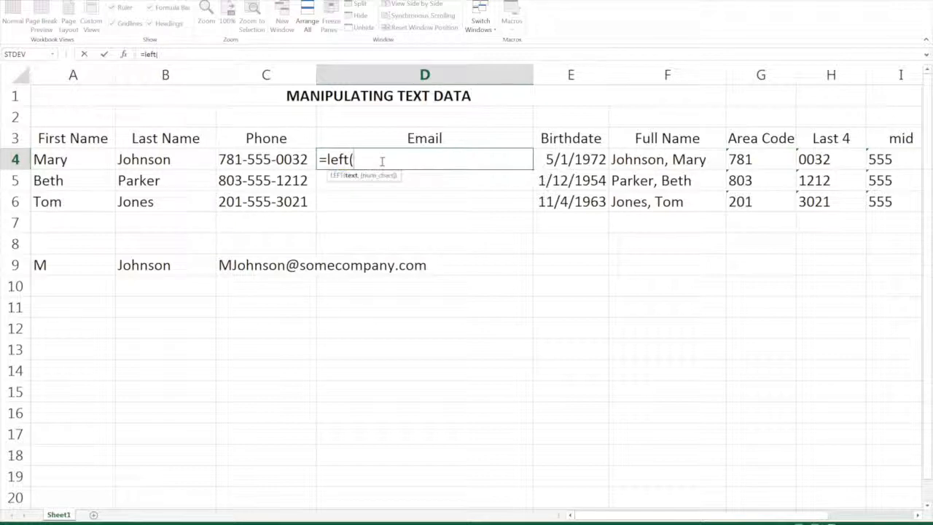
{"action": "left_click", "coordinate": [48, 157]}
{"action": "type", "text": ",1)"}
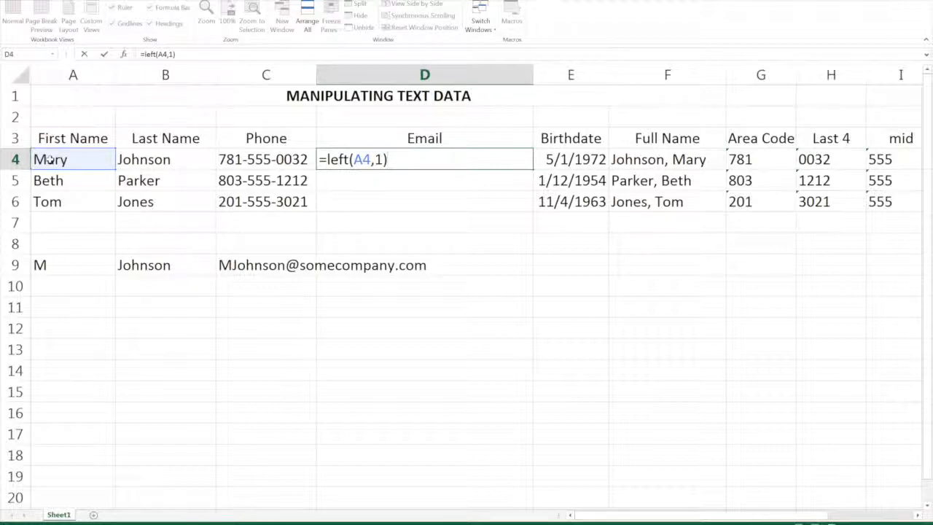
{"action": "type", "text": "&"}
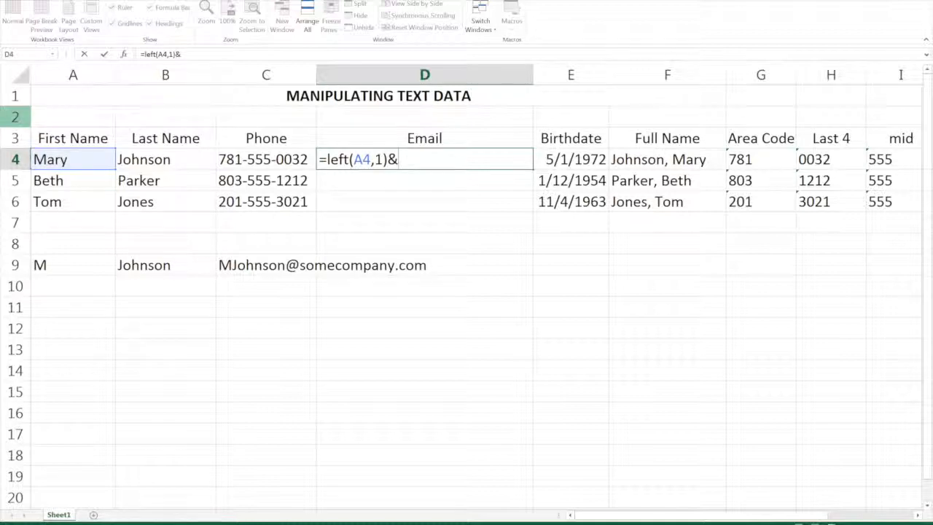
{"action": "left_click", "coordinate": [181, 162]}
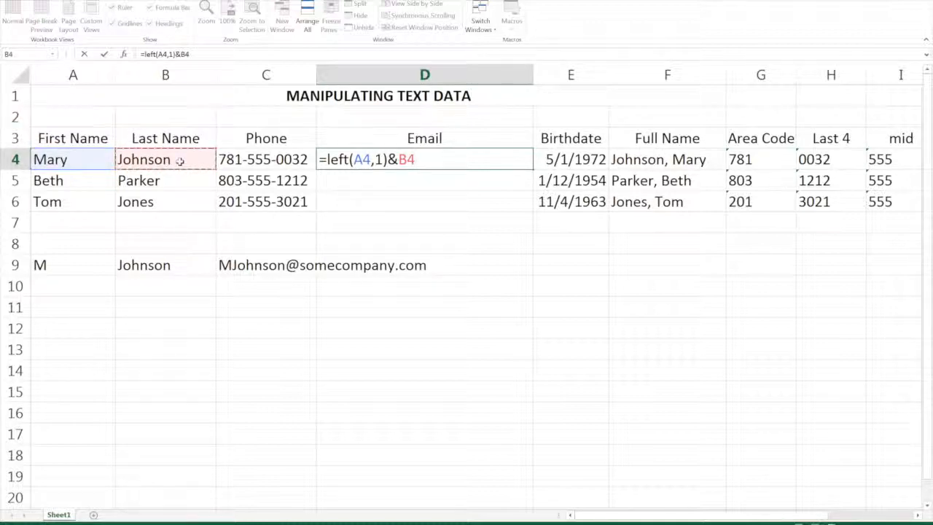
{"action": "type", "text": "&\"@somec"}
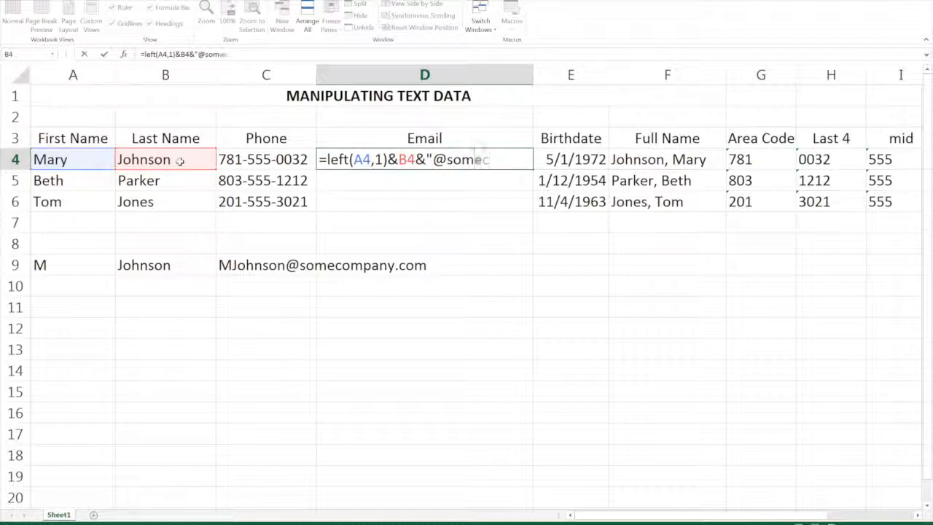
{"action": "type", "text": "ompany.com"}
{"action": "key", "text": "Return"}
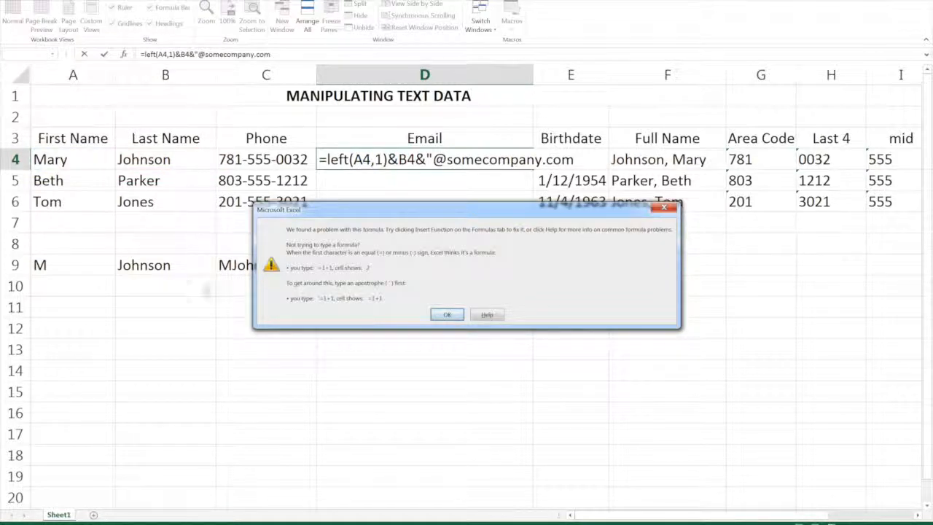
Add the missing closing quotation mark to the formula in D4 and fill it down to D6.
{"action": "left_click", "coordinate": [447, 314]}
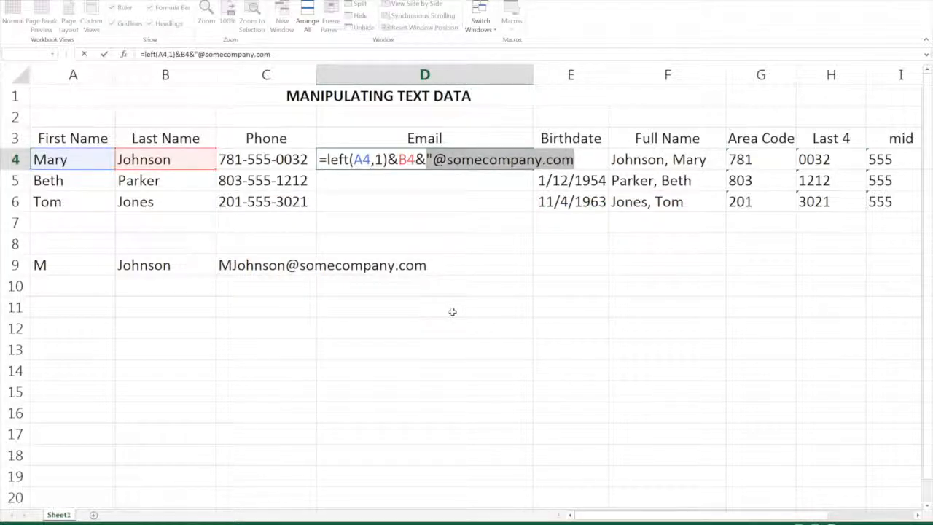
{"action": "left_click", "coordinate": [570, 157]}
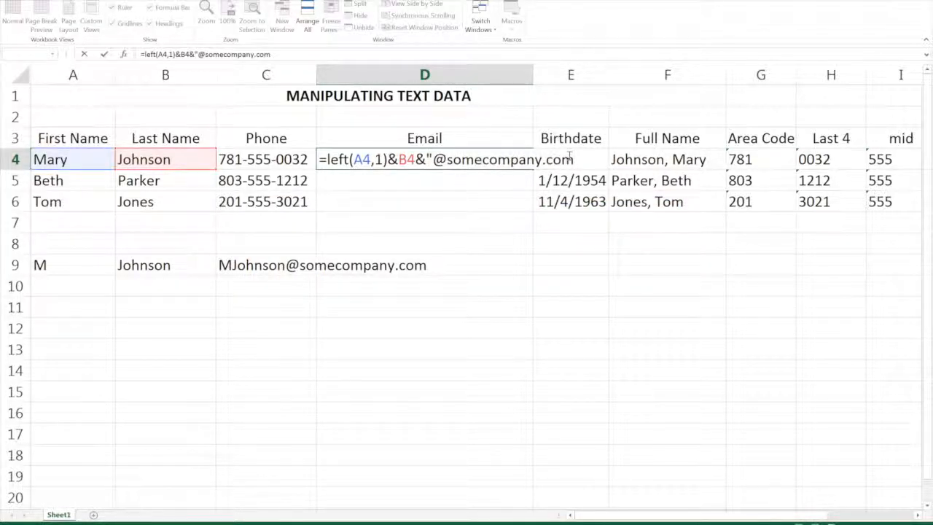
{"action": "type", "text": "\""}
{"action": "key", "text": "Return"}
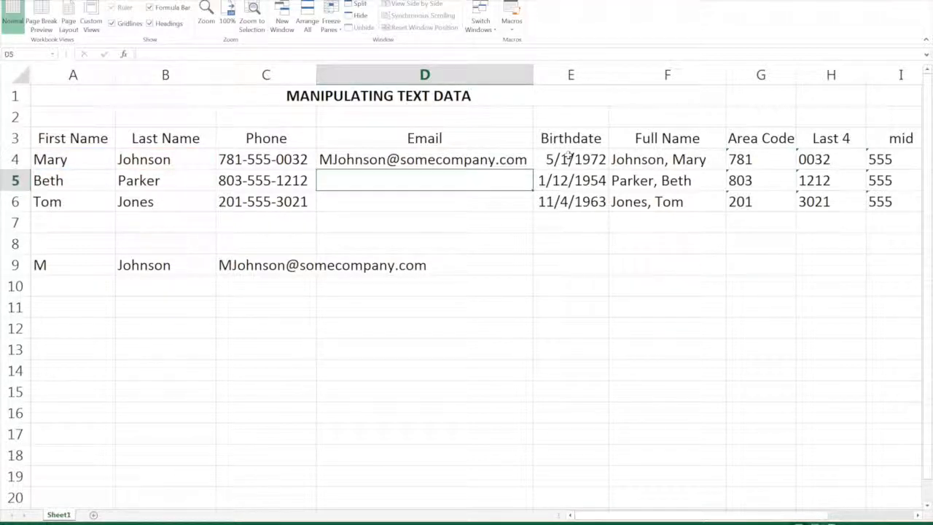
{"action": "left_click", "coordinate": [446, 161]}
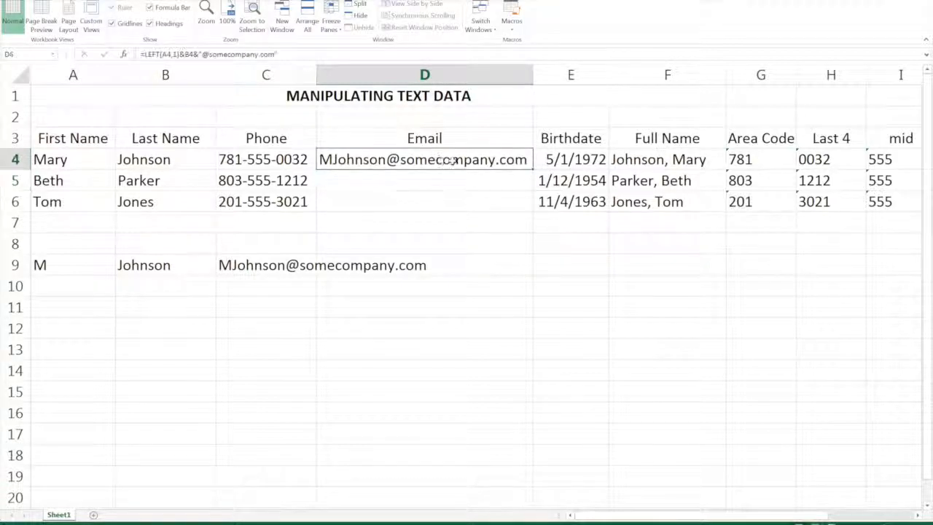
{"action": "double_click", "coordinate": [532, 168]}
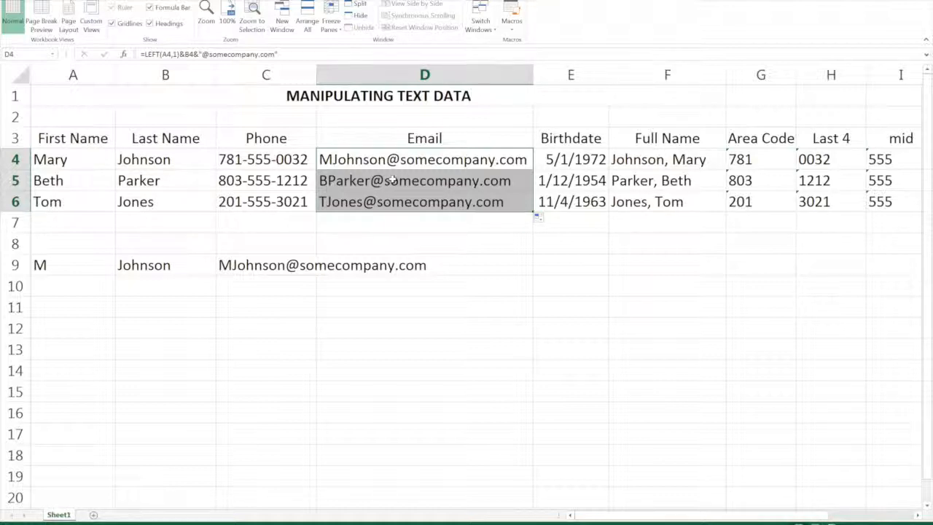
{"action": "left_click", "coordinate": [100, 225]}
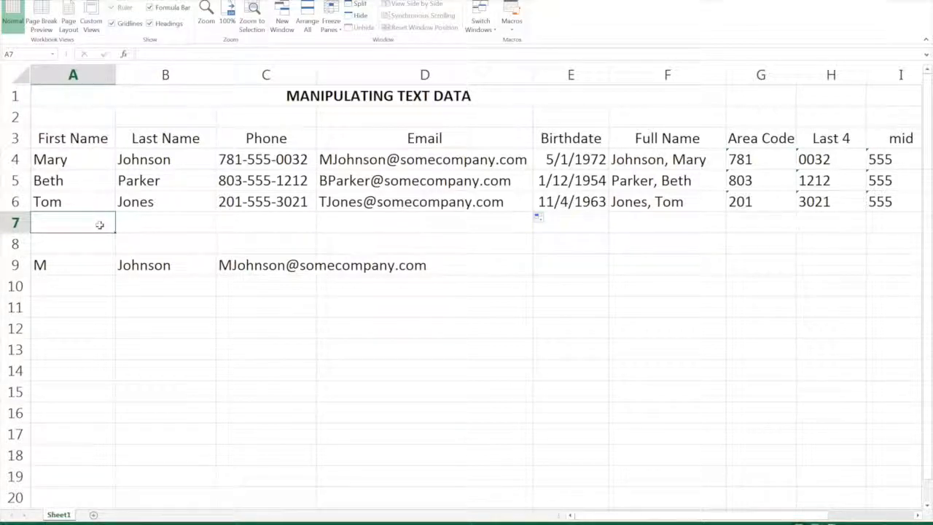
Delete column A with the first names and undo the deletion.
{"action": "left_click", "coordinate": [470, 158]}
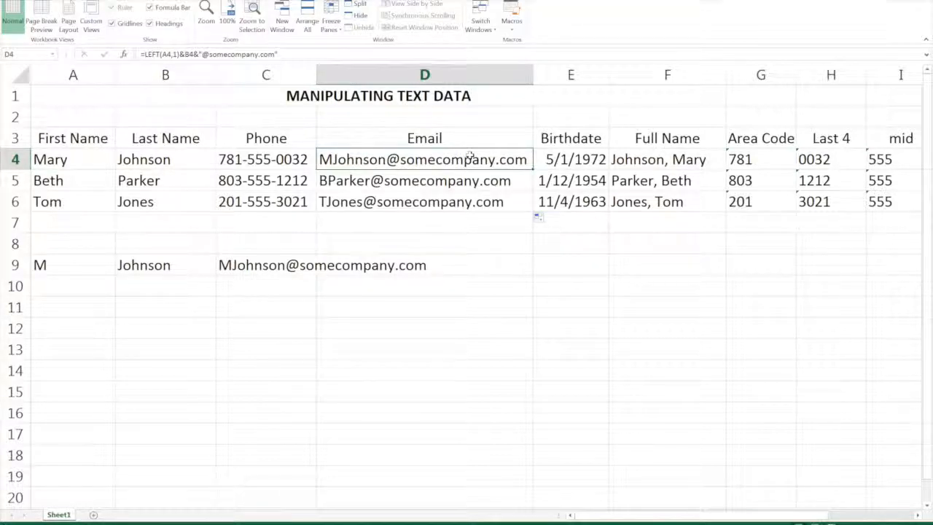
{"action": "left_click", "coordinate": [75, 163]}
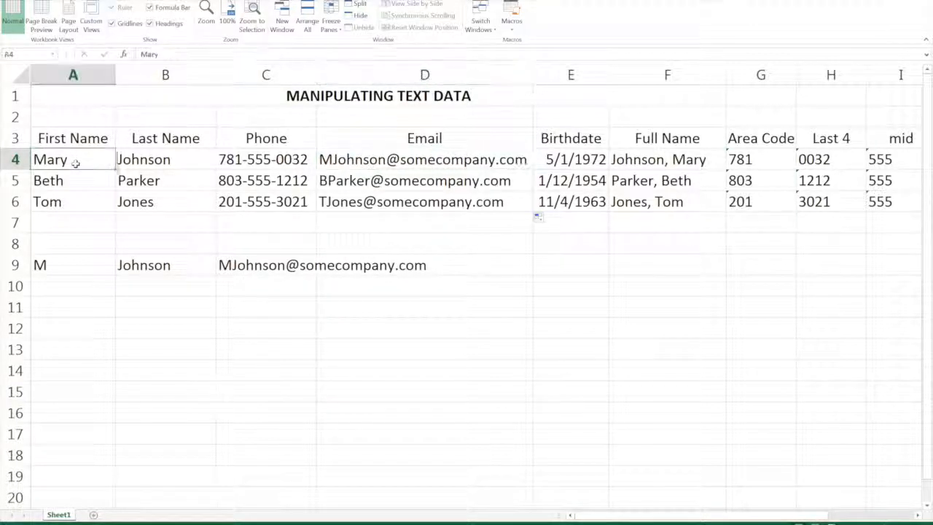
{"action": "left_click", "coordinate": [66, 74]}
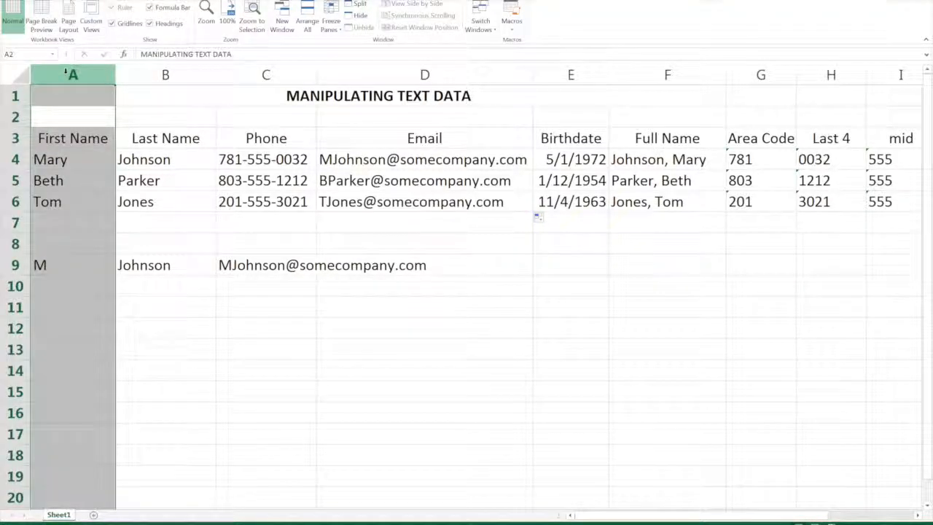
{"action": "right_click", "coordinate": [70, 75]}
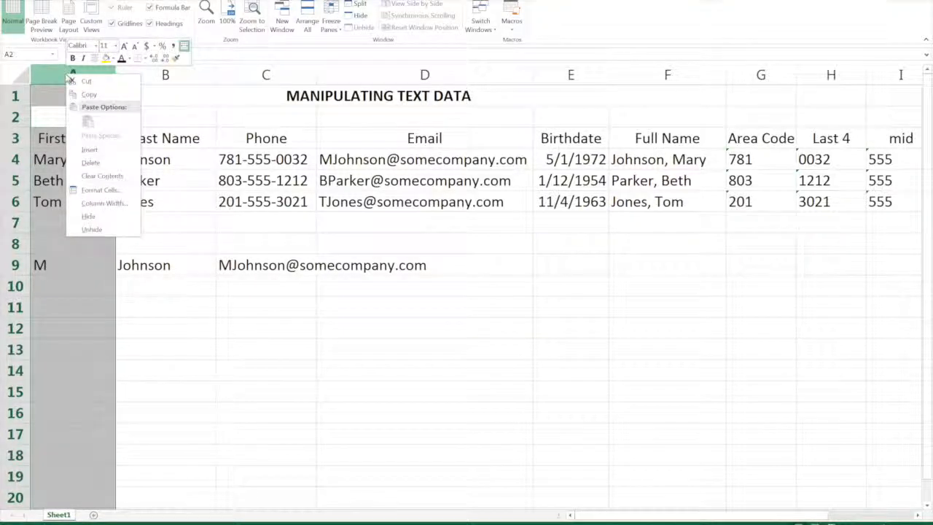
{"action": "left_click", "coordinate": [91, 162]}
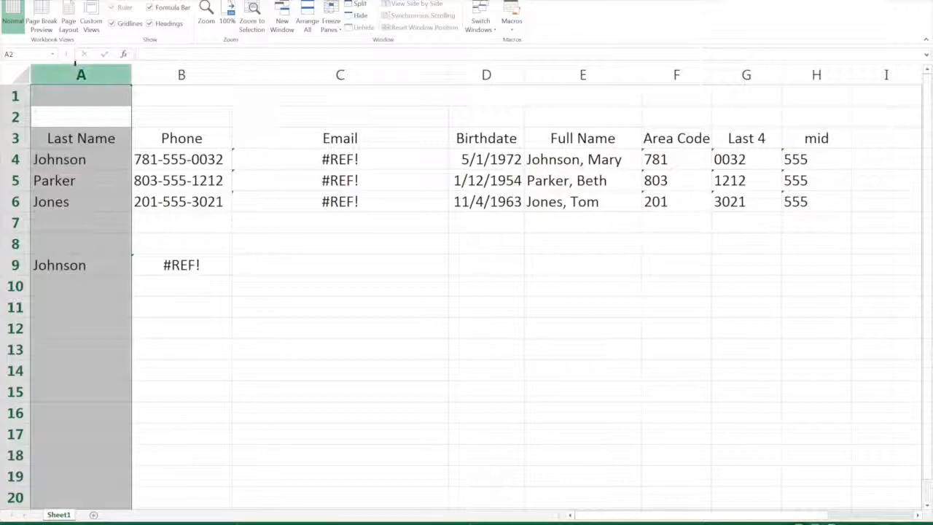
{"action": "key", "text": "ctrl+z"}
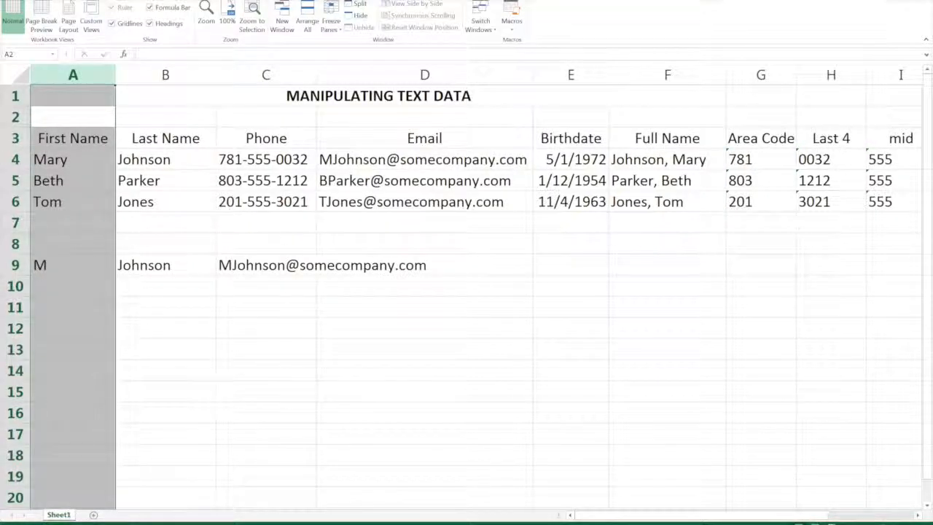
Copy the range D4:I6 and paste it back in place as values only.
{"action": "left_click", "coordinate": [350, 160]}
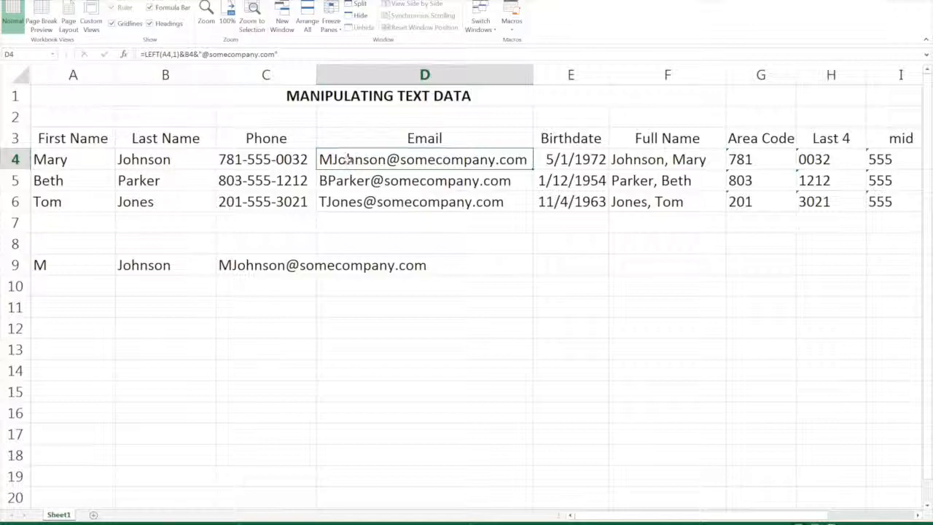
{"action": "left_click_drag", "start_coordinate": [350, 159], "coordinate": [900, 210]}
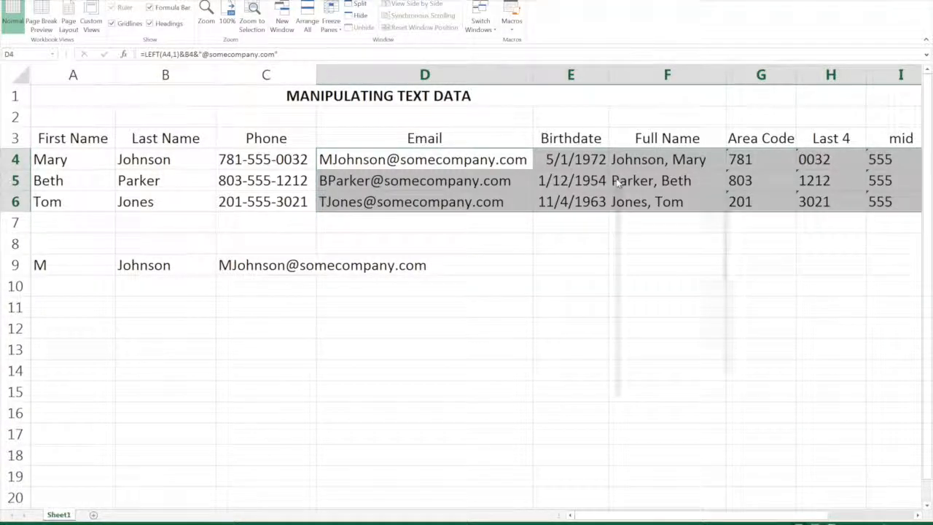
{"action": "right_click", "coordinate": [616, 180]}
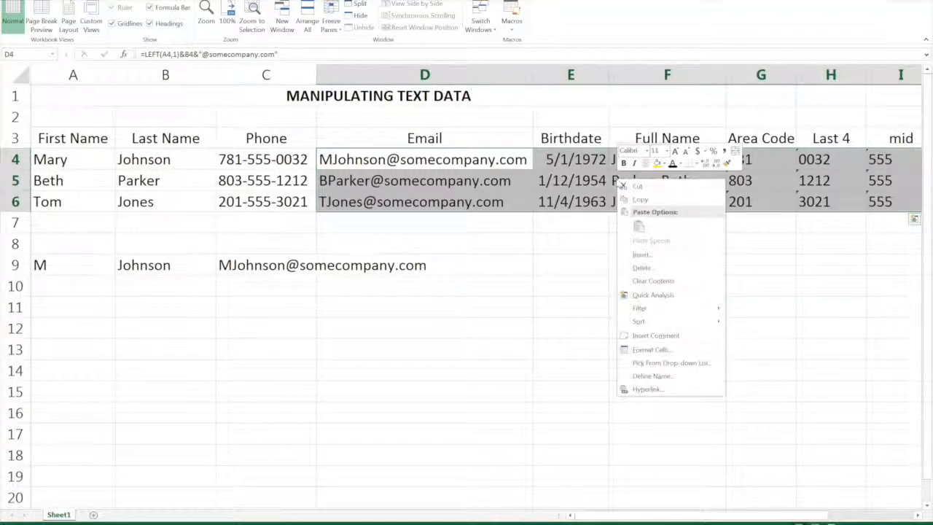
{"action": "left_click", "coordinate": [639, 199]}
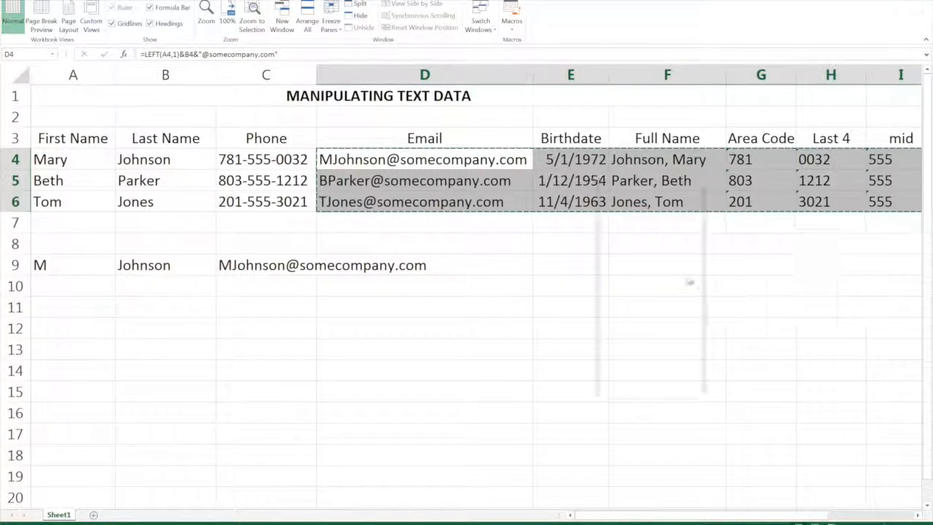
{"action": "right_click", "coordinate": [596, 181]}
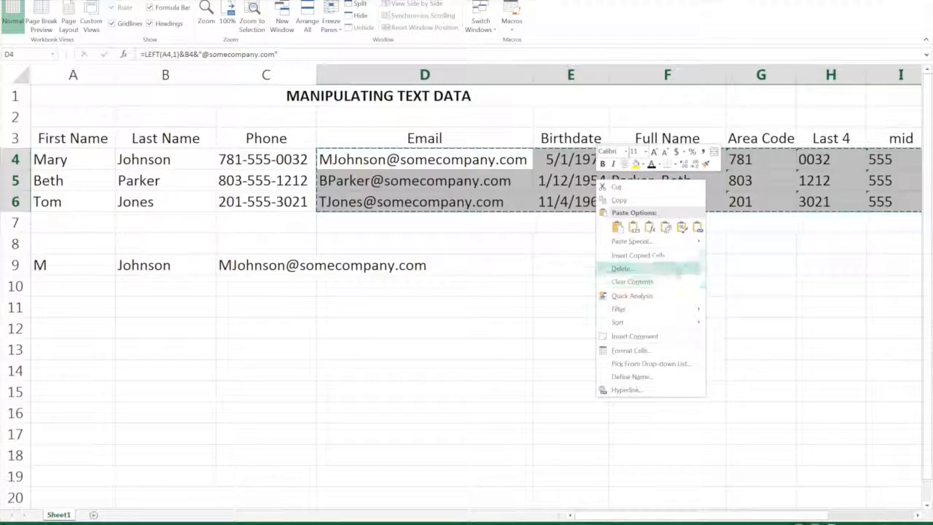
{"action": "left_click", "coordinate": [652, 242]}
{"action": "left_click", "coordinate": [578, 196]}
{"action": "left_click", "coordinate": [672, 318]}
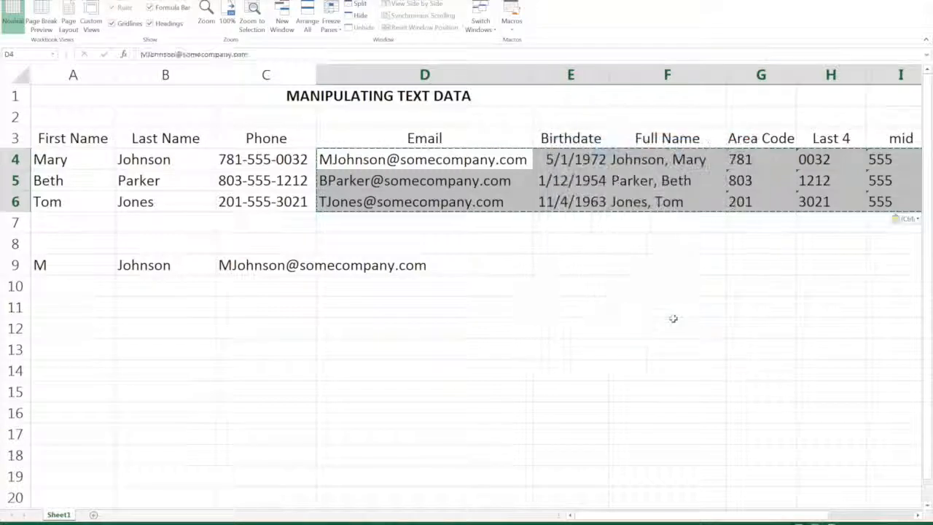
{"action": "left_click", "coordinate": [399, 183]}
{"action": "key", "text": "Escape"}
Inspect the content of cell D4 to check whether it holds plain text or a formula.
{"action": "left_click", "coordinate": [390, 164]}
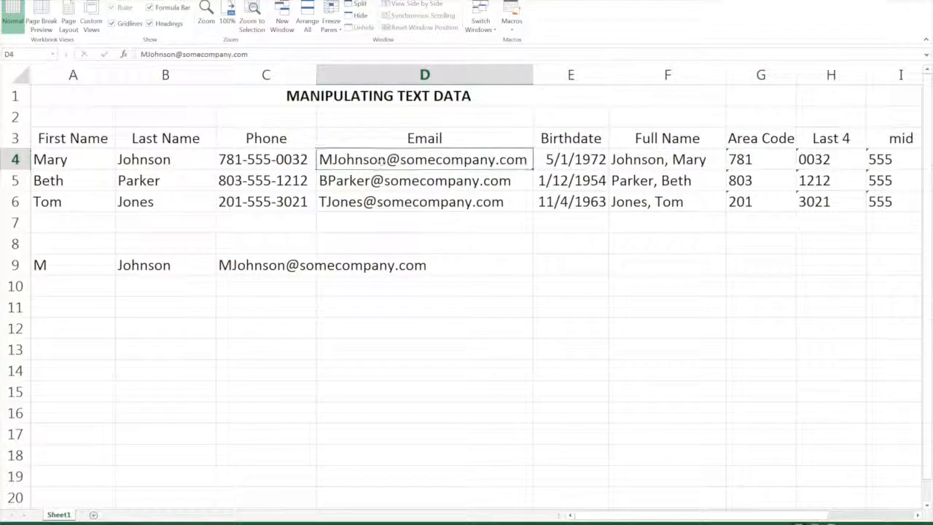
{"action": "left_click", "coordinate": [272, 56]}
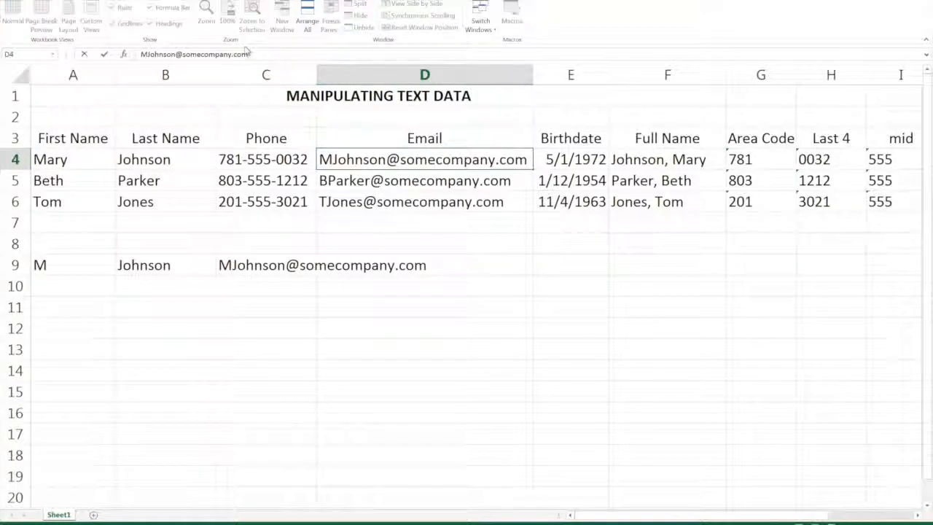
Highlight the full content of cell D4 for review and leave the cell without editing it.
{"action": "left_click_drag", "start_coordinate": [250, 54], "coordinate": [139, 54]}
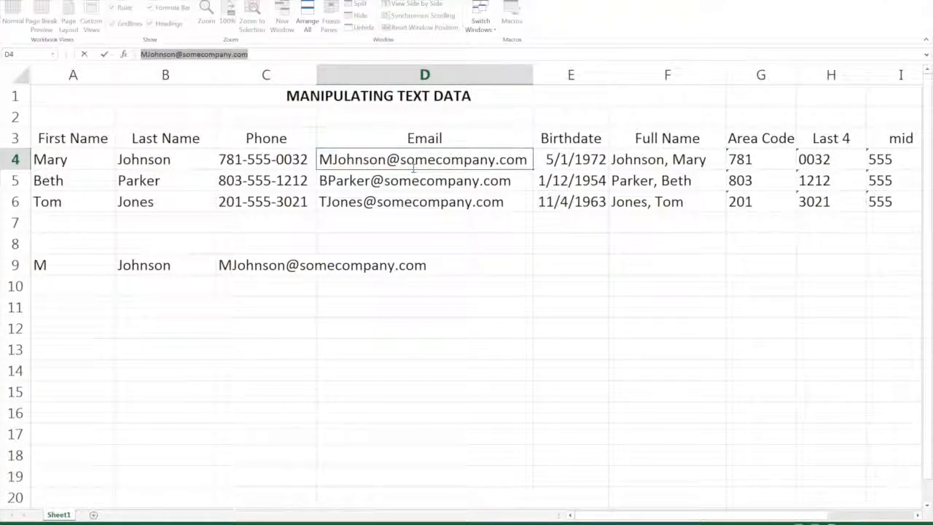
{"action": "key", "text": "Escape"}
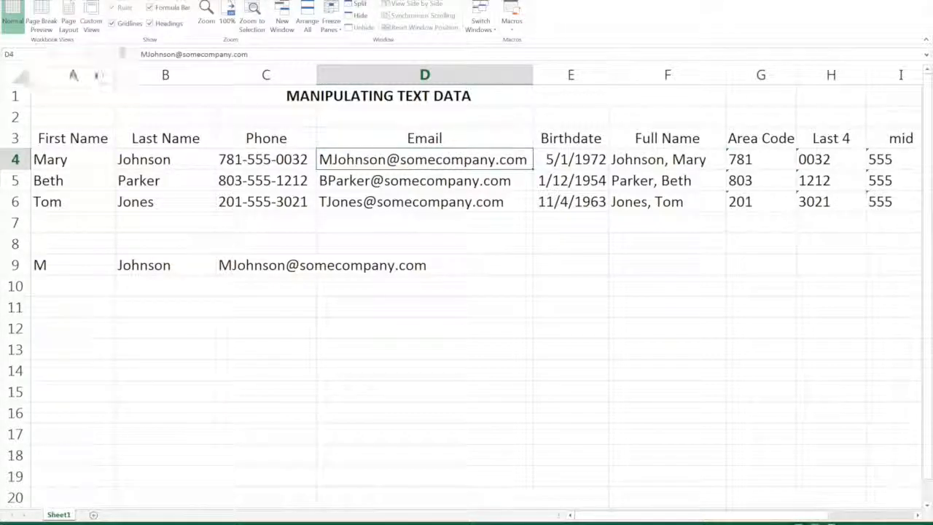
Delete the entire First Name column, column A, from the worksheet.
{"action": "left_click", "coordinate": [84, 72]}
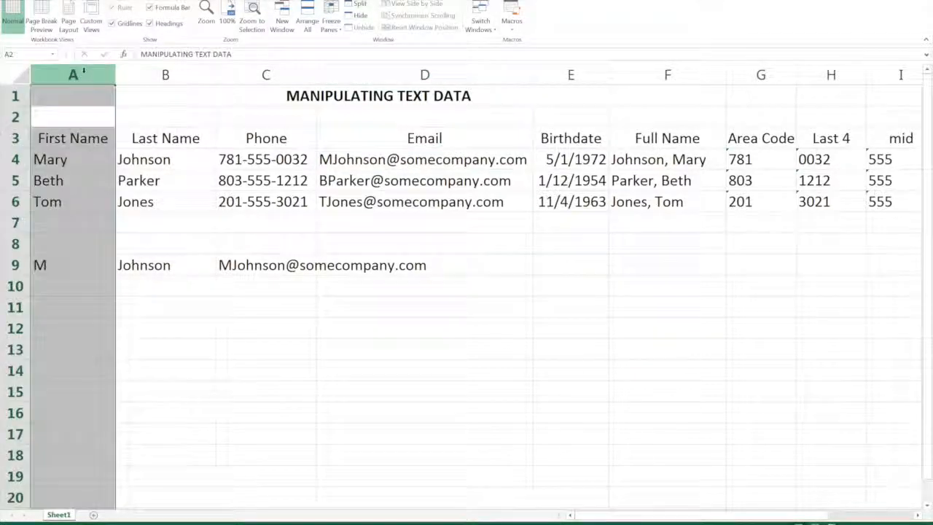
{"action": "right_click", "coordinate": [89, 100]}
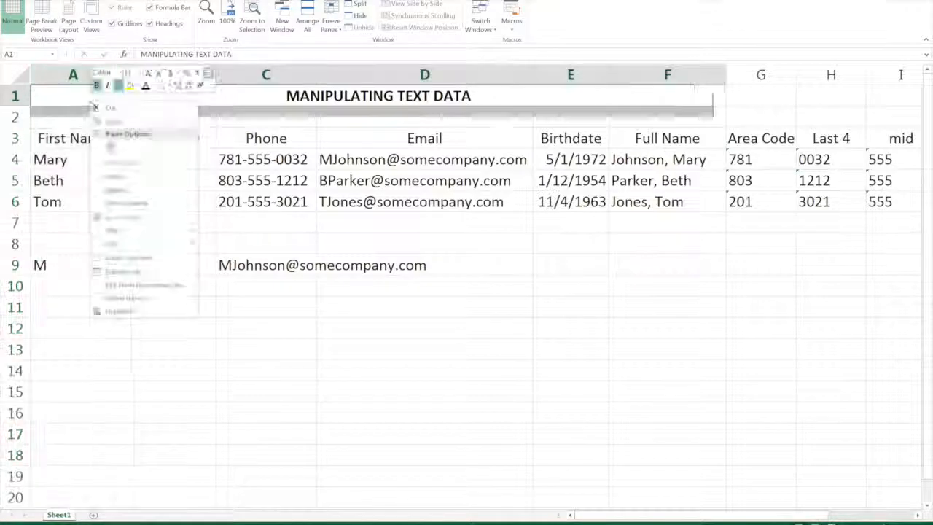
{"action": "key", "text": "Escape"}
{"action": "left_click", "coordinate": [73, 75]}
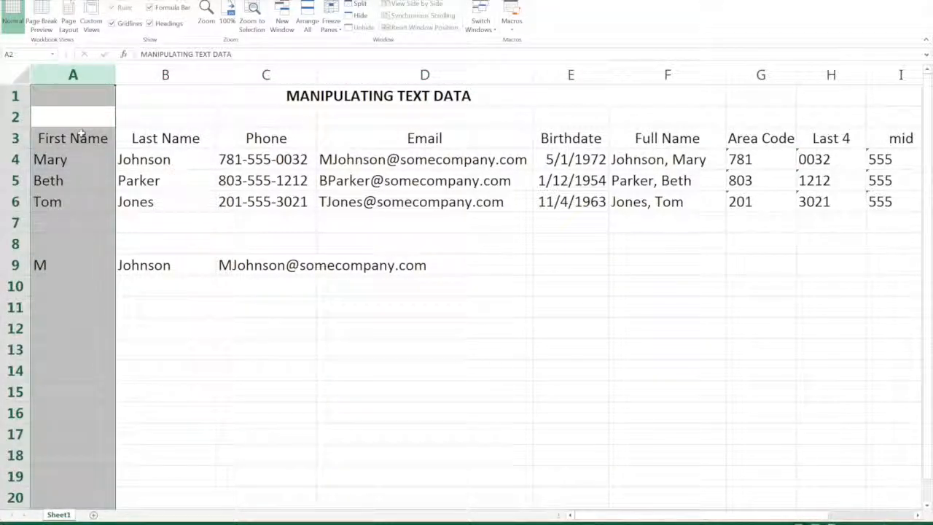
{"action": "right_click", "coordinate": [82, 132]}
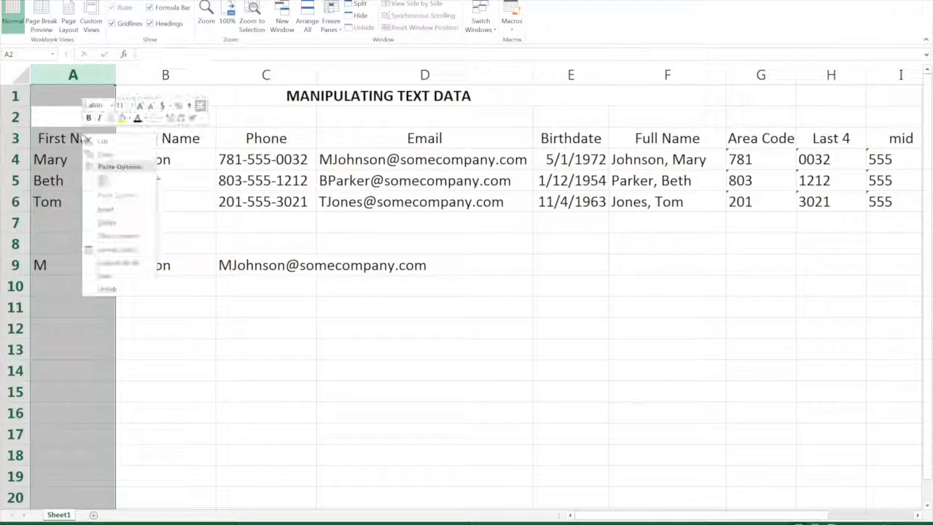
{"action": "left_click", "coordinate": [117, 223]}
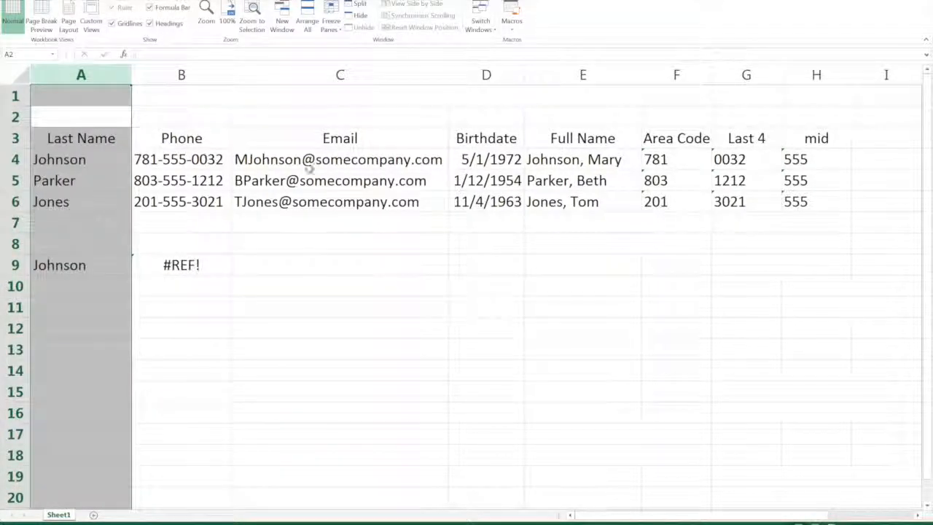
Compare the content of e-mail cell C4 with the formula in B9 to check how each depends on the deleted column.
{"action": "left_click", "coordinate": [378, 159]}
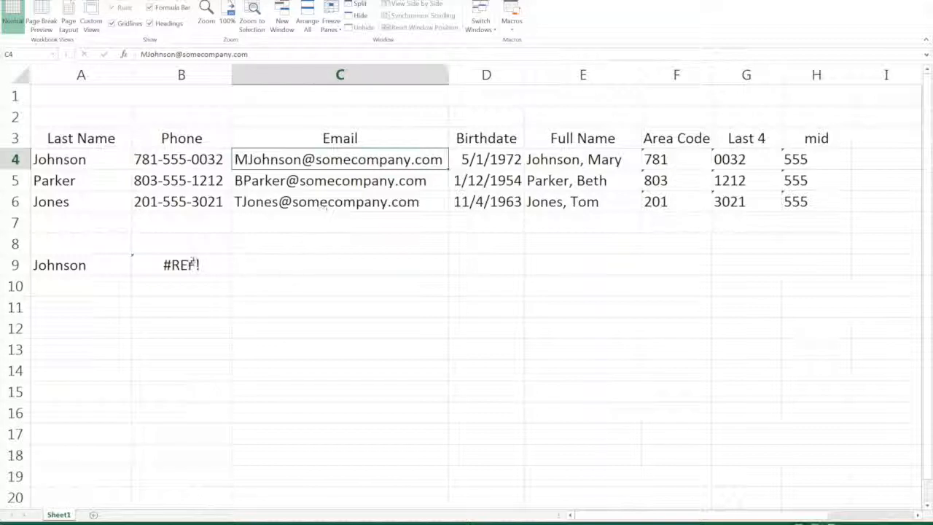
{"action": "left_click", "coordinate": [203, 264]}
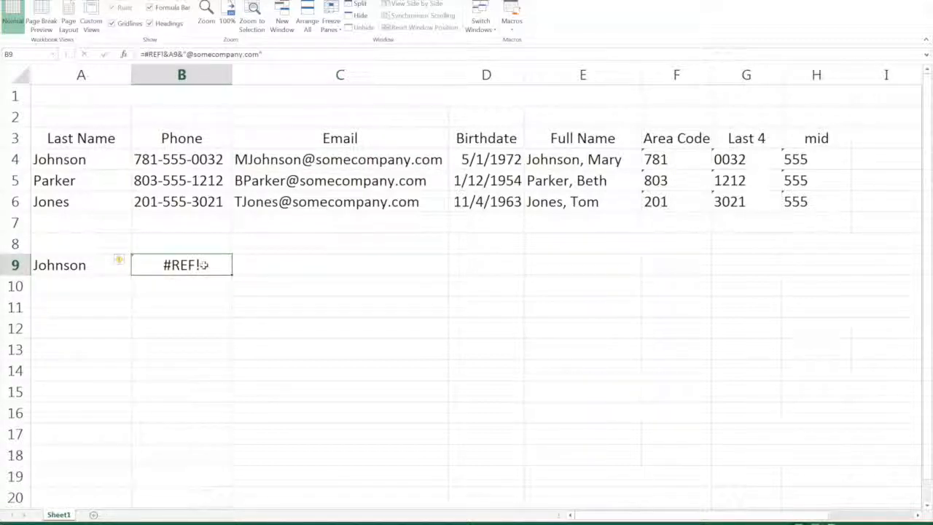
{"action": "left_click", "coordinate": [57, 280]}
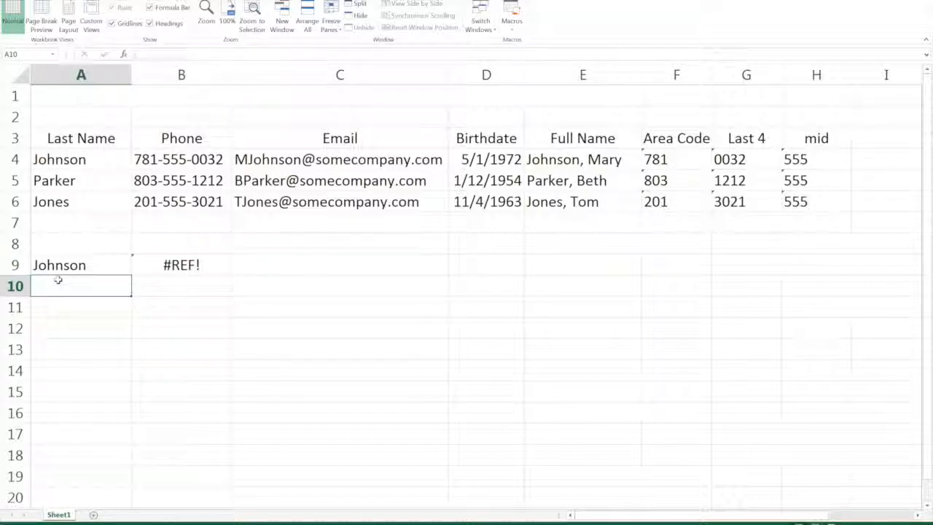